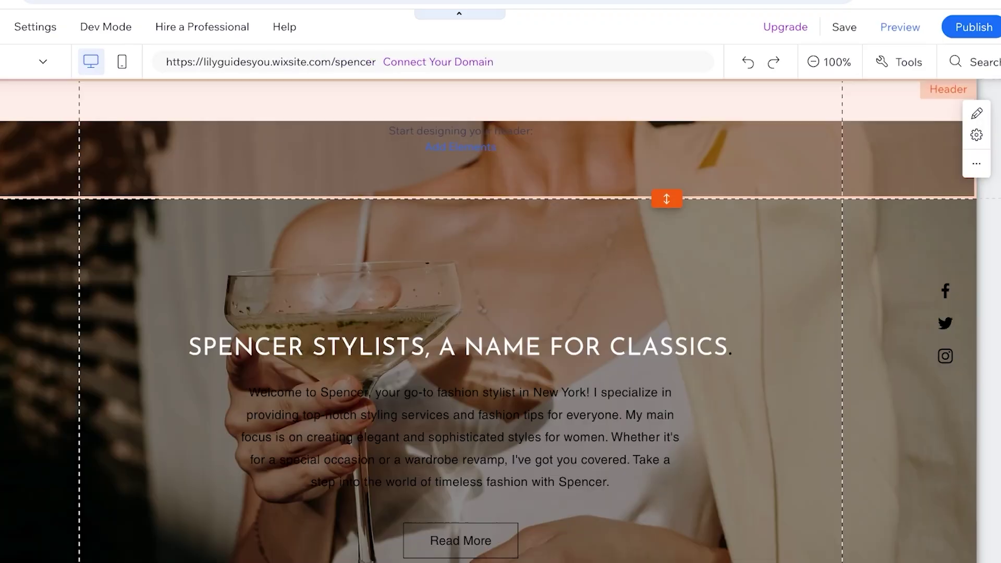
# Step: Scroll down the Spencer Stylists Home page canvas in the editor
pyautogui.scroll(-1, 521, 313)
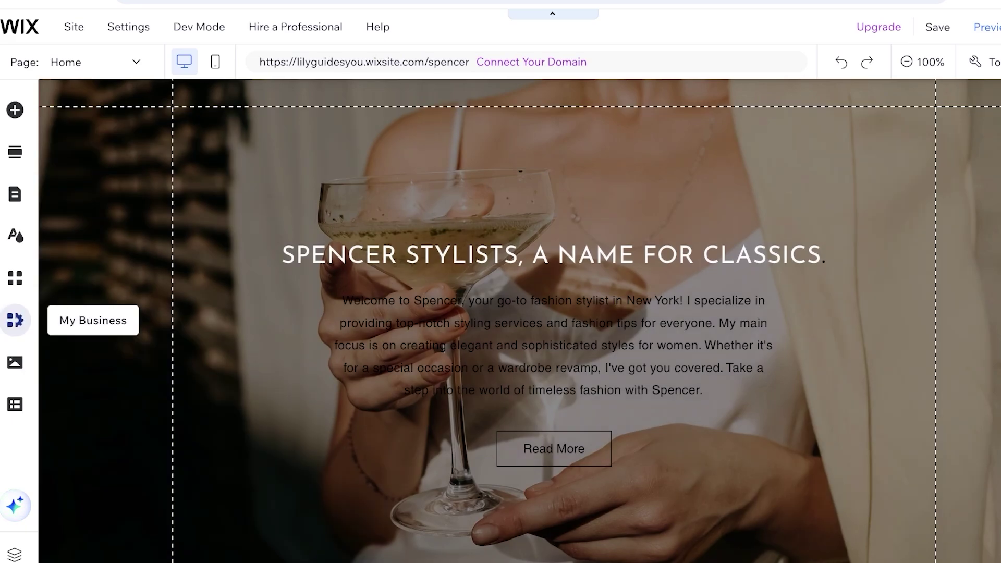
# Step: Open the My Business panel listing Wix Forms & Payments and Wix Portfolio
pyautogui.click(14, 320)
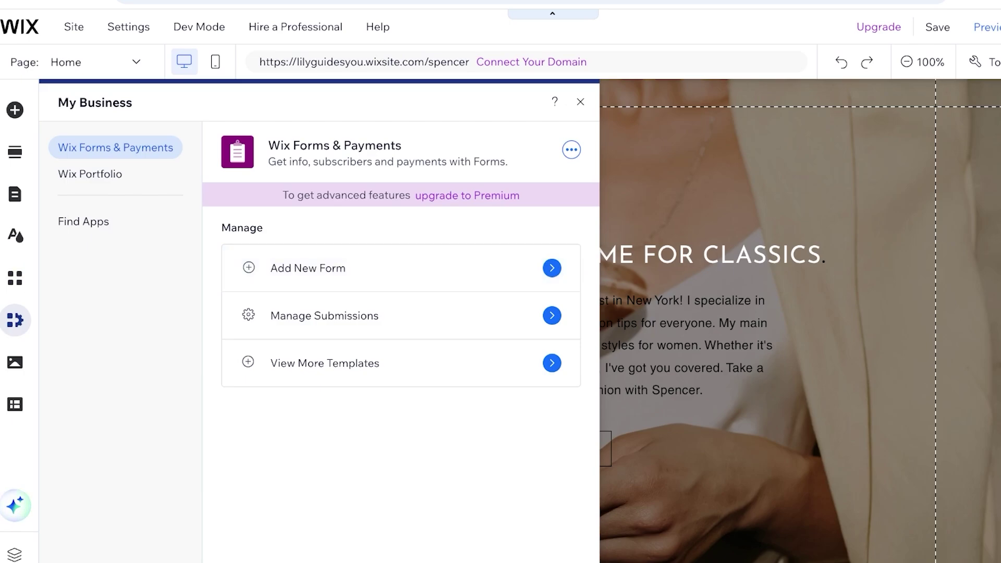
# Step: Search the App Market for 'email' and browse the 165 matching apps
pyautogui.click(14, 278)
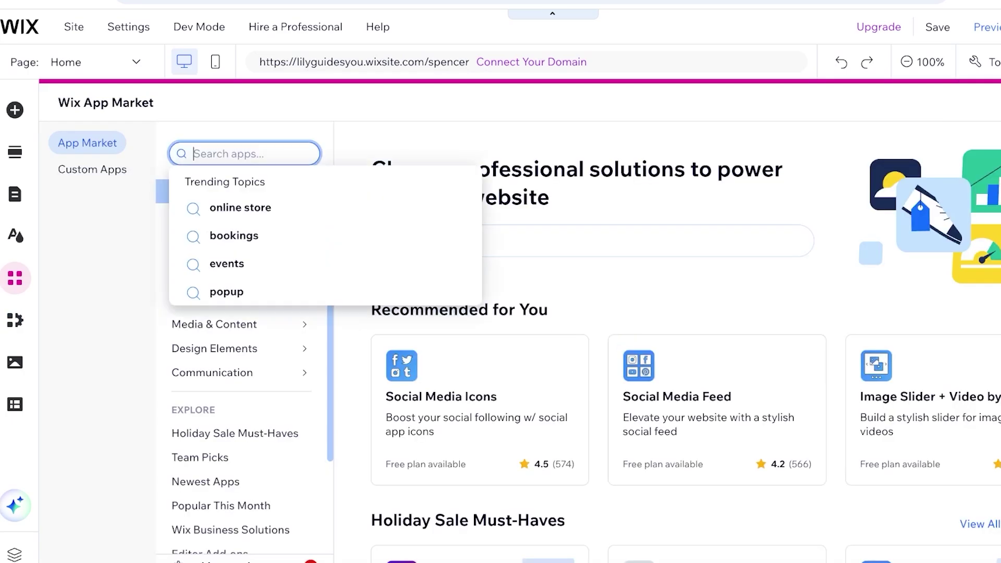
pyautogui.write('email')
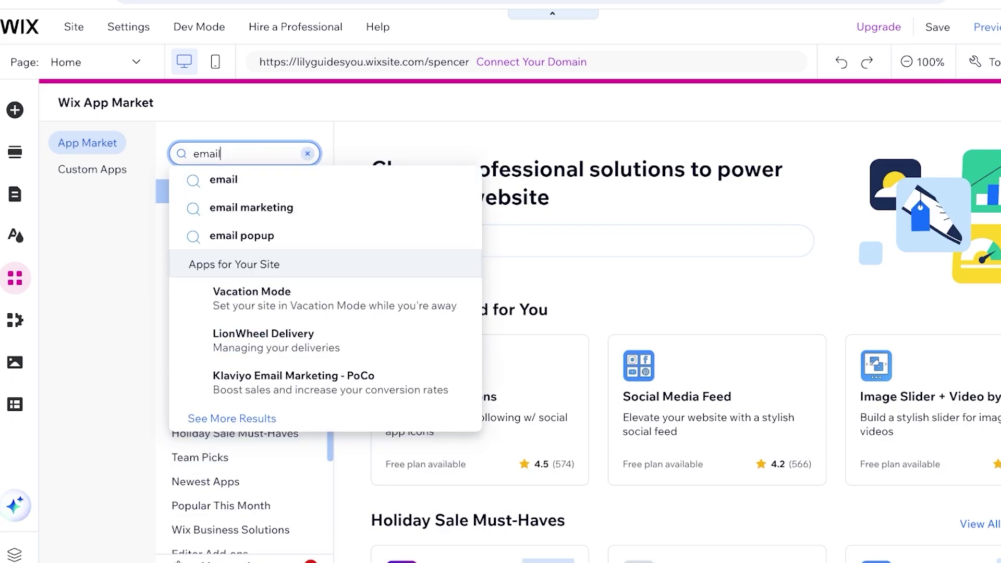
pyautogui.press('Return')
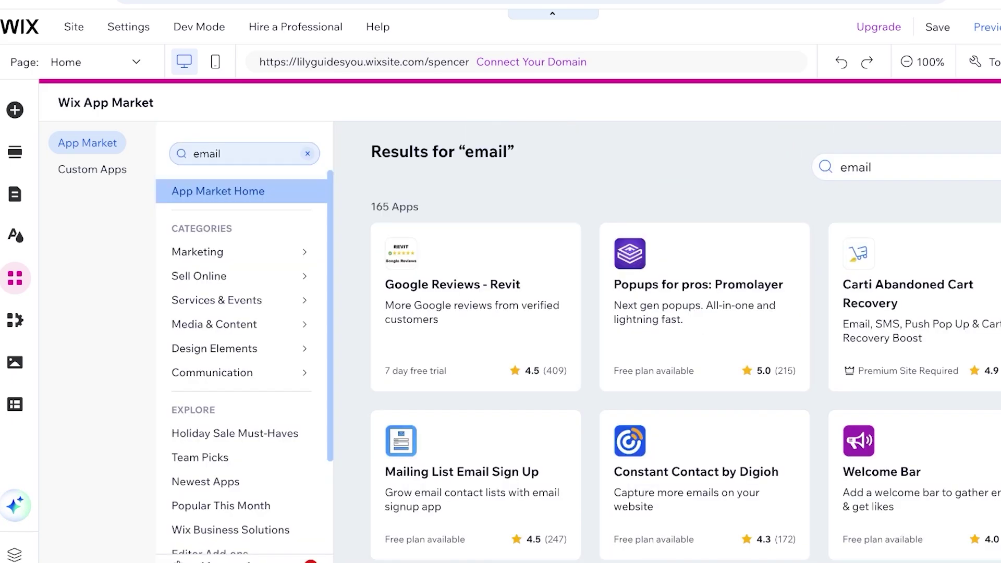
pyautogui.scroll(-7, 704, 157)
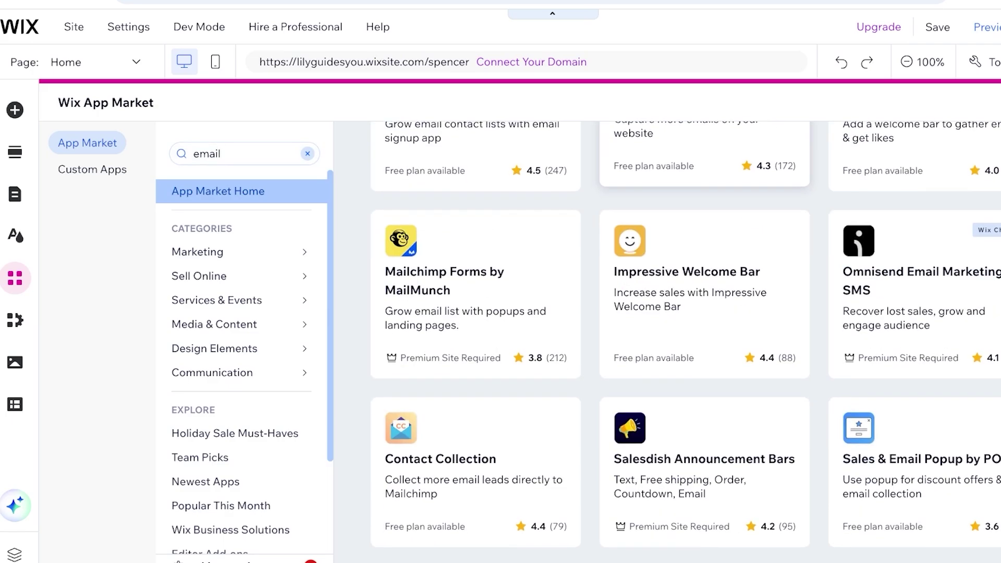
pyautogui.scroll(-13, 686, 341)
pyautogui.scroll(4, 685, 342)
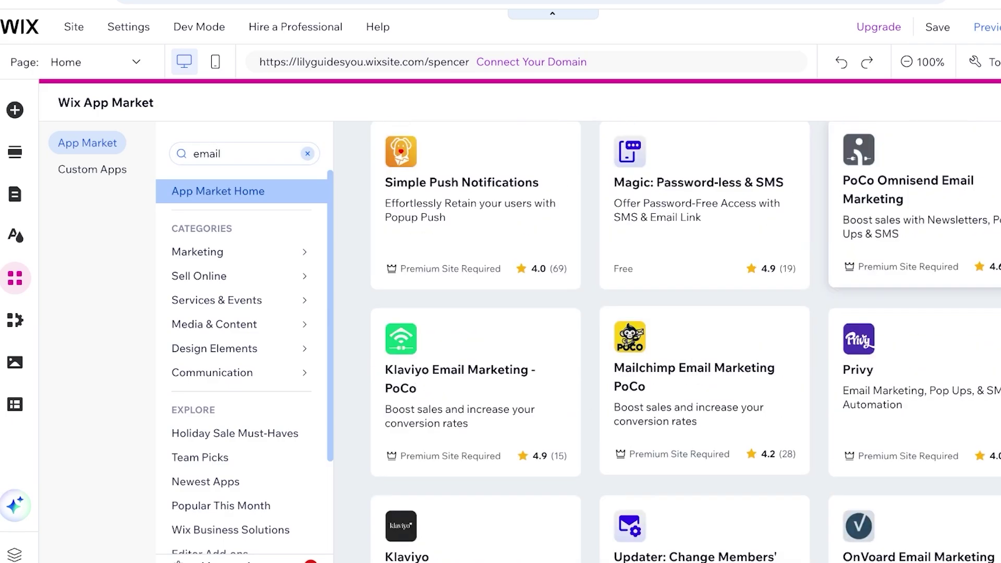
pyautogui.scroll(16, 685, 341)
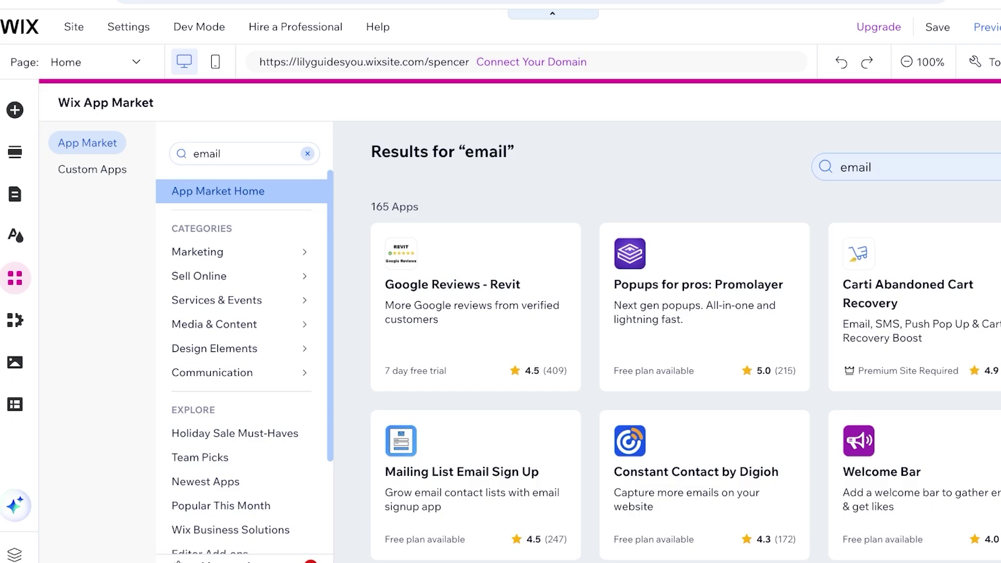
# Step: Replace the search with 'wix email' and scroll through the 292 results
pyautogui.click(871, 167)
pyautogui.hotkey('ctrl', 'a')
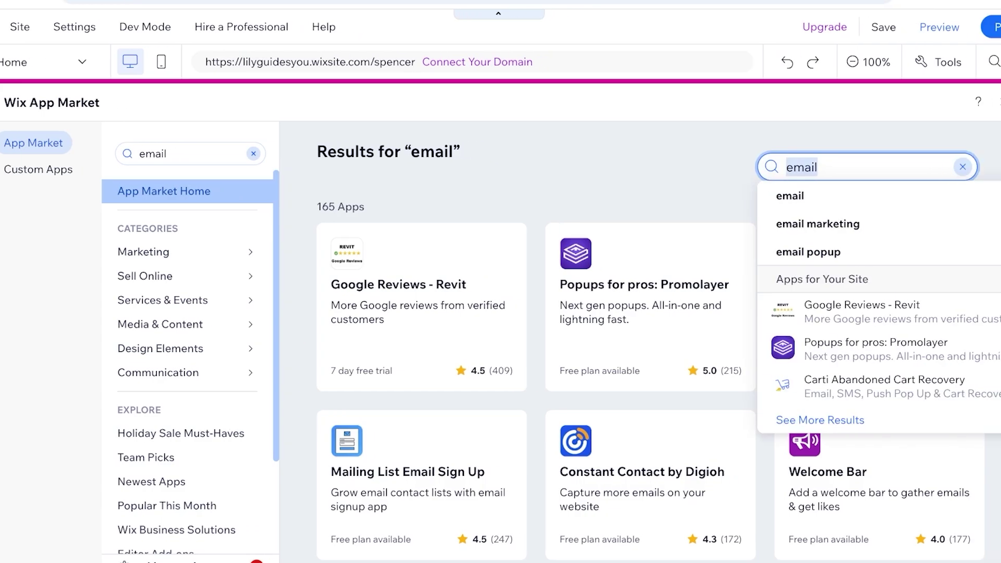
pyautogui.write('wix ')
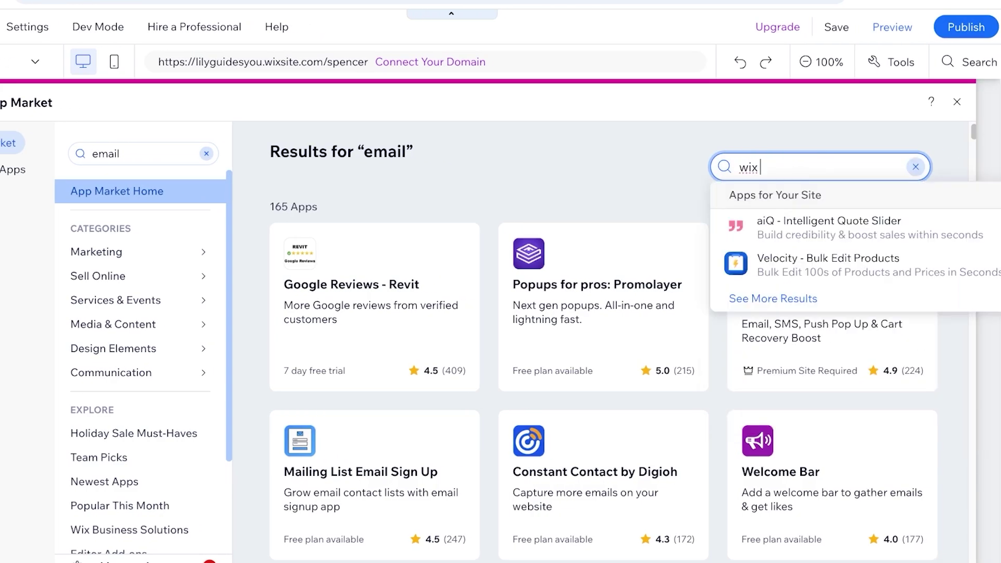
pyautogui.write('email')
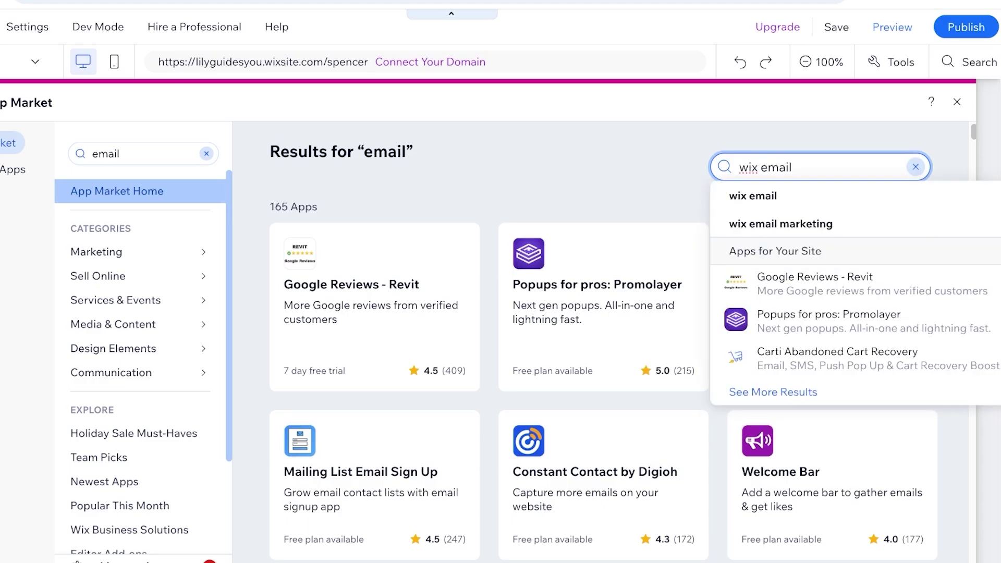
pyautogui.press('Return')
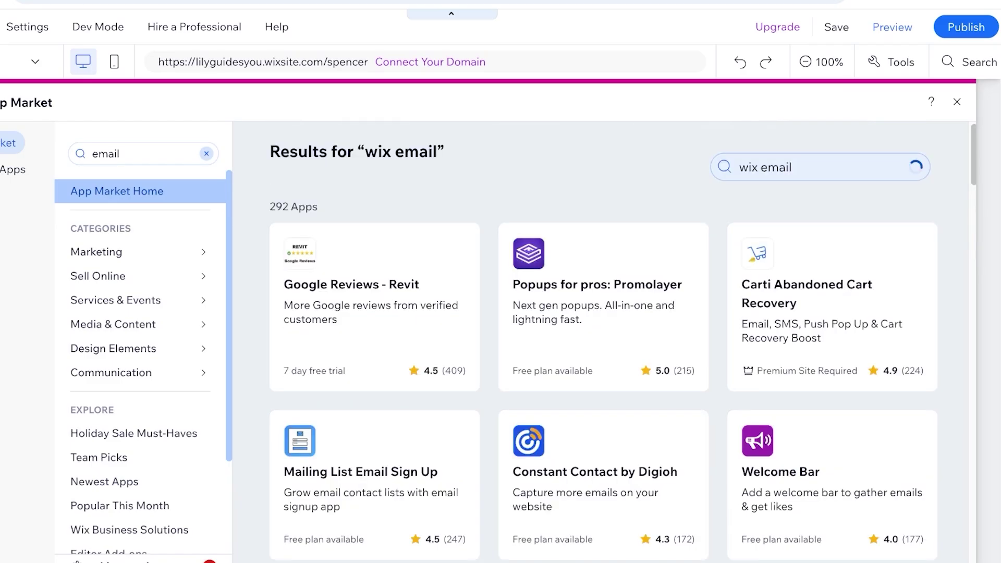
pyautogui.scroll(-10, 603, 339)
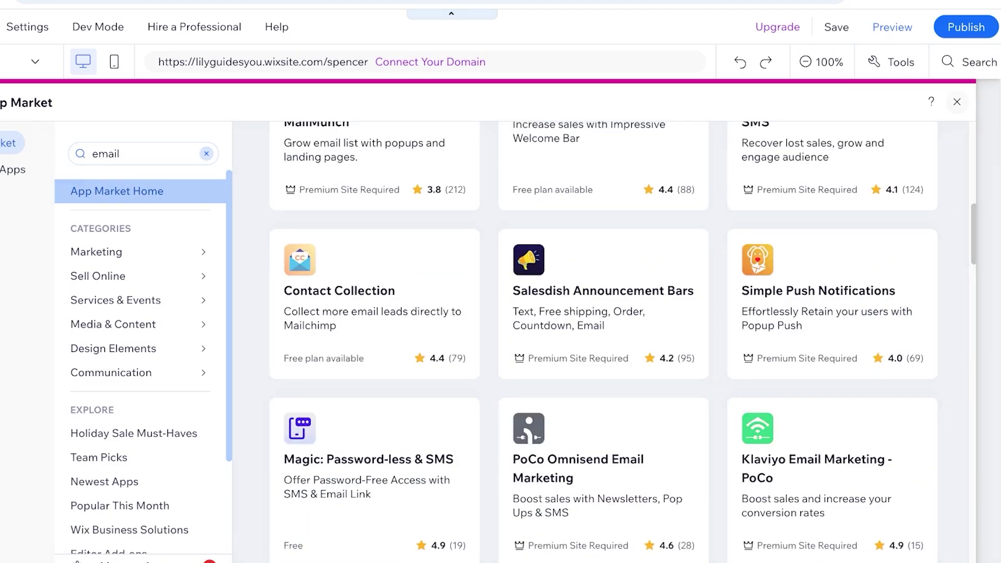
# Step: Close the App Market and review the Wix Forms & Payments options in My Business
pyautogui.press('Escape')
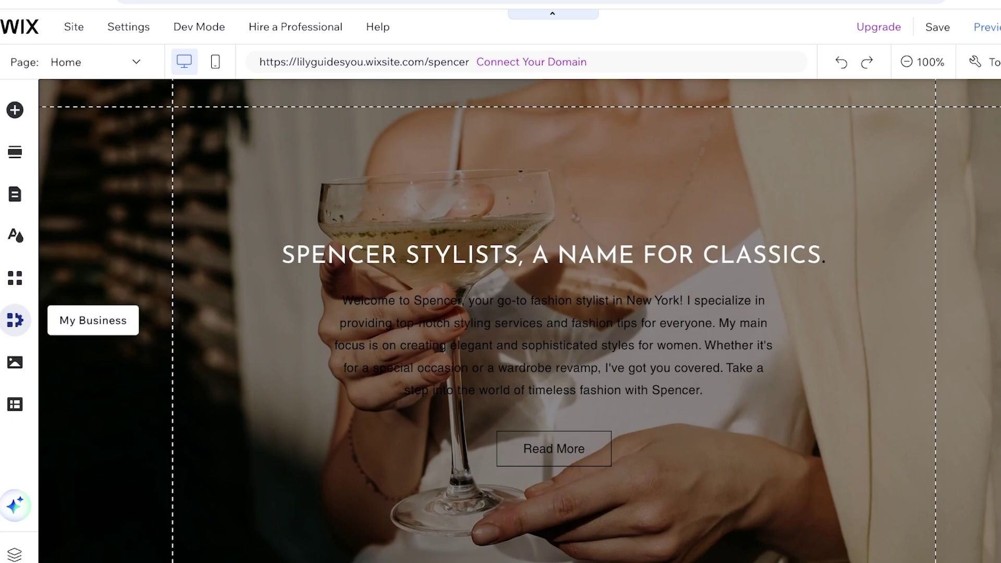
pyautogui.click(0, 319)
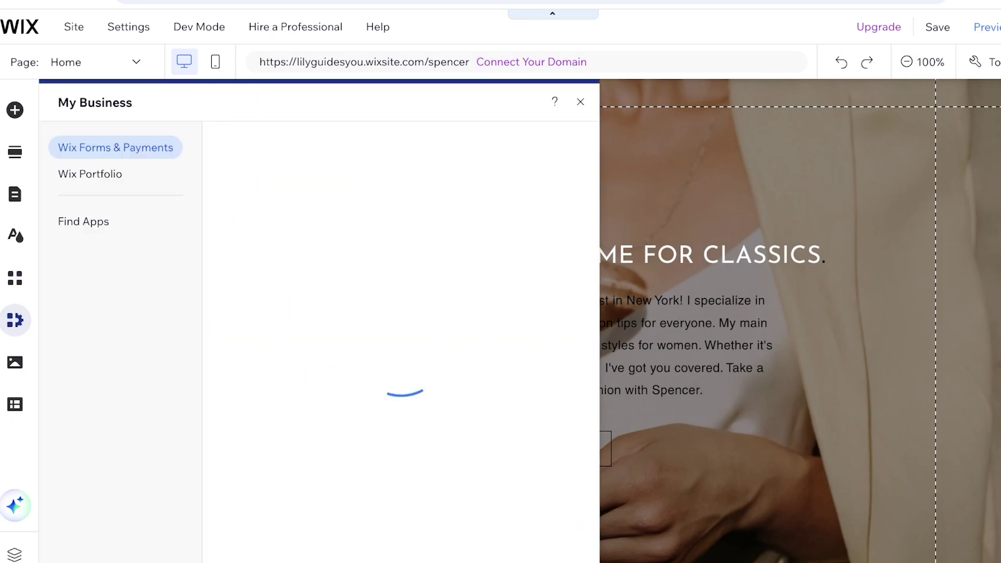
pyautogui.click(89, 173)
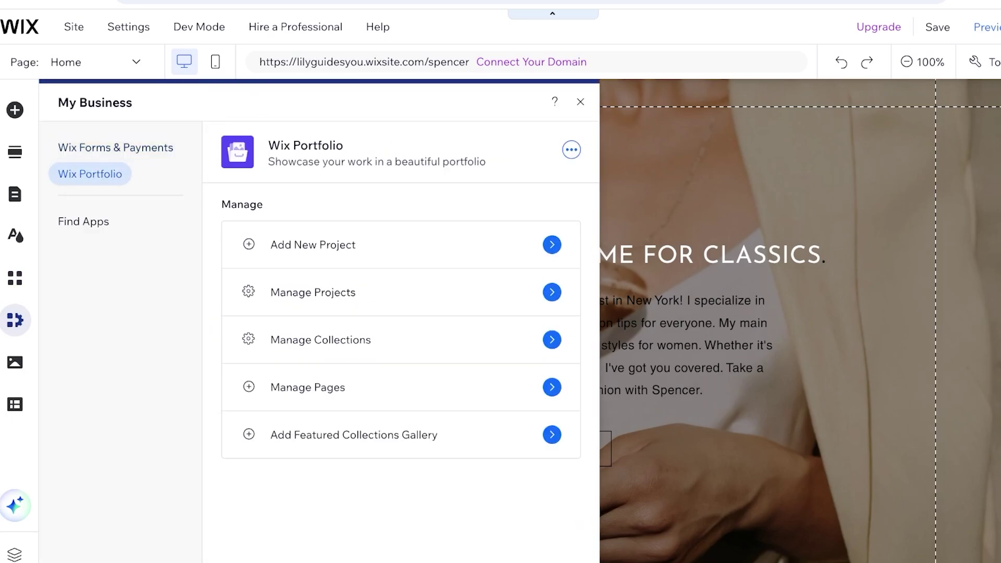
pyautogui.click(115, 148)
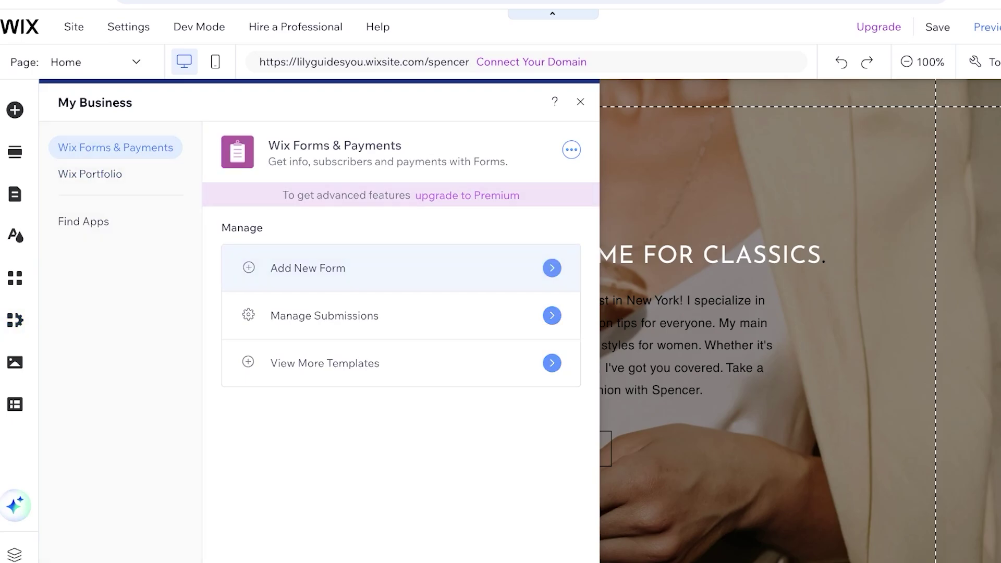
# Step: Add the premade Contact us form with name, email and message fields to the hero
pyautogui.click(308, 268)
pyautogui.click(97, 276)
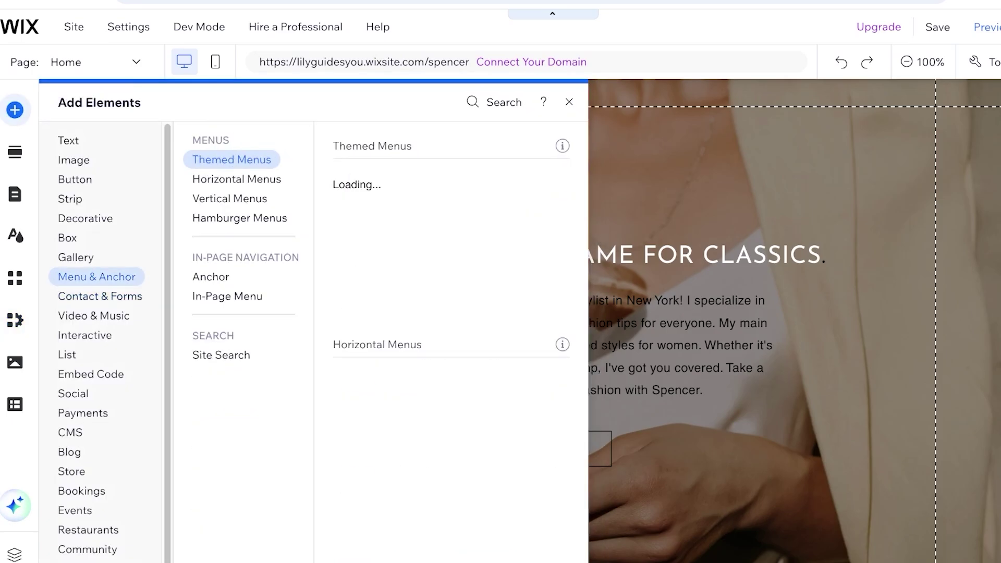
pyautogui.click(100, 296)
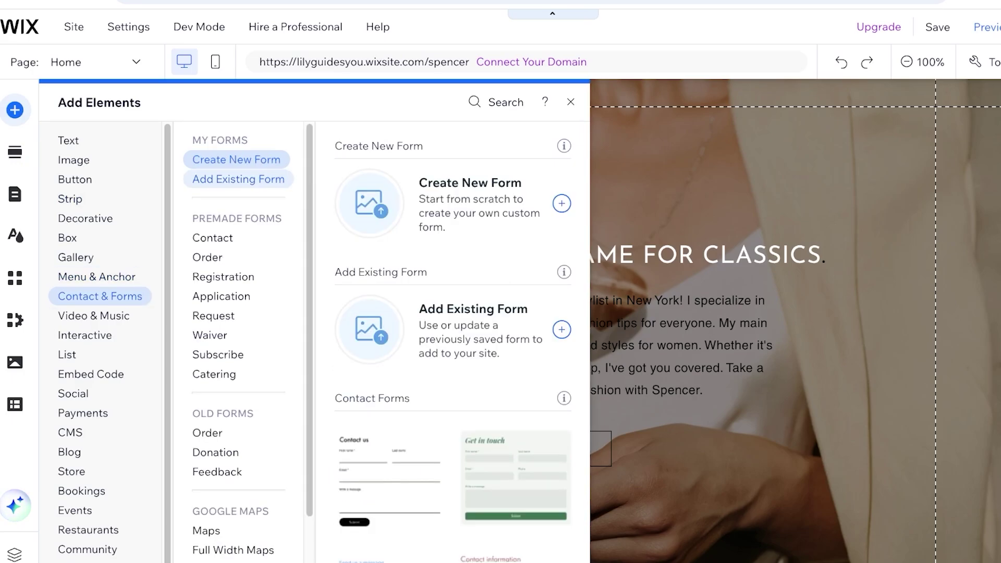
pyautogui.scroll(-1, 452, 339)
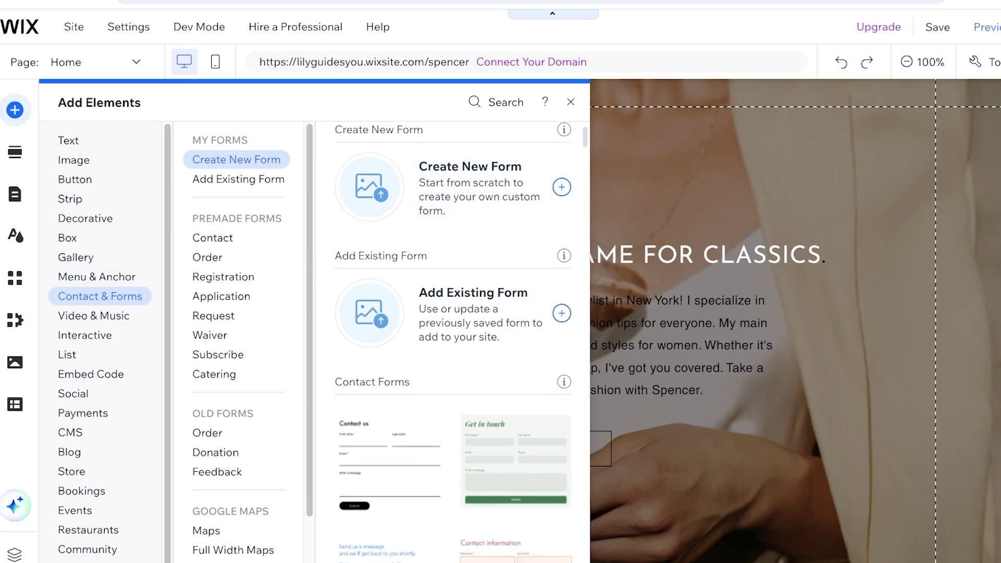
pyautogui.scroll(-5, 452, 339)
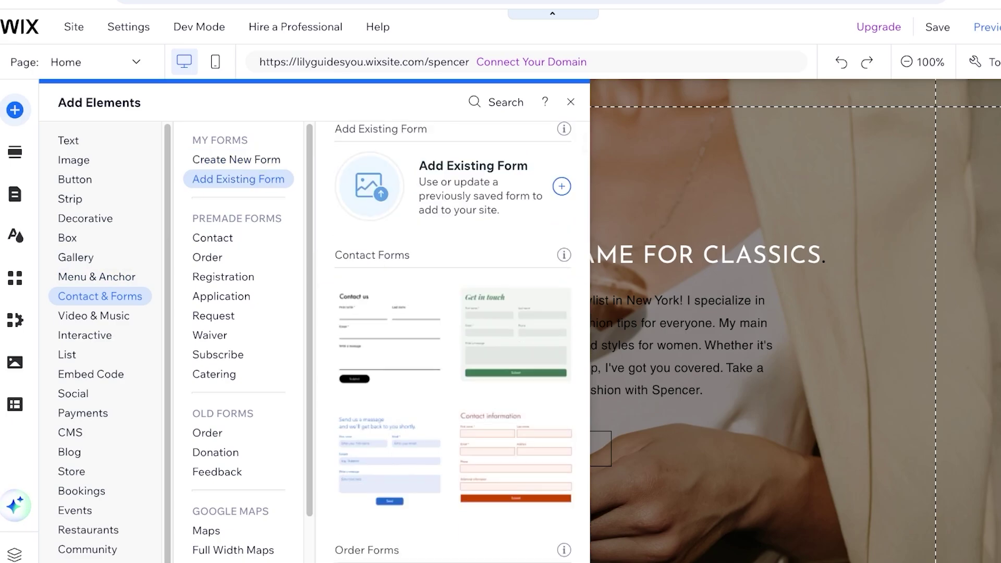
pyautogui.scroll(-1, 453, 339)
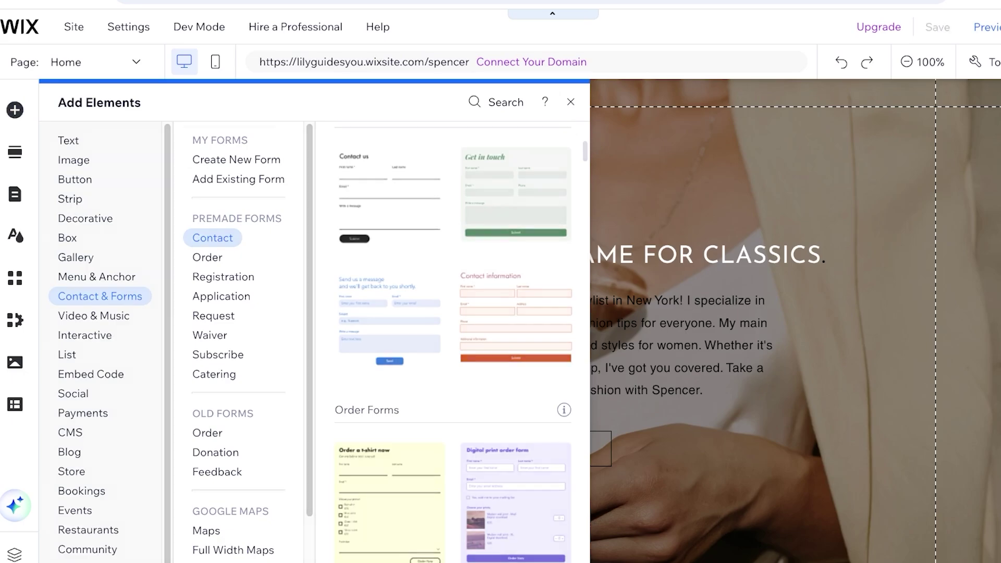
pyautogui.press('Escape')
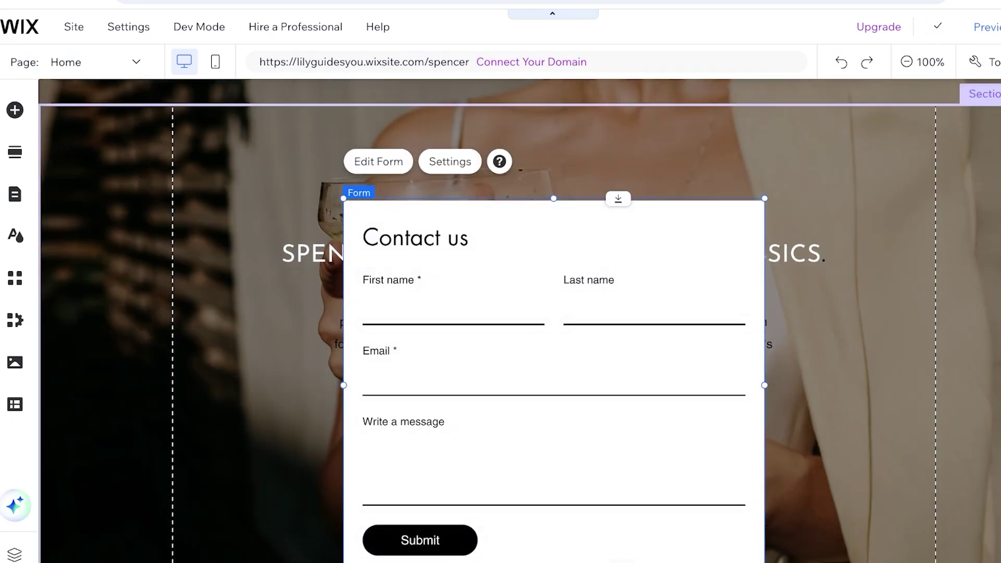
# Step: Move the Contact us form higher and review its layout and background options, border opacity 0%
pyautogui.moveTo(521, 365); pyautogui.dragTo(521, 327)
pyautogui.click(449, 540)
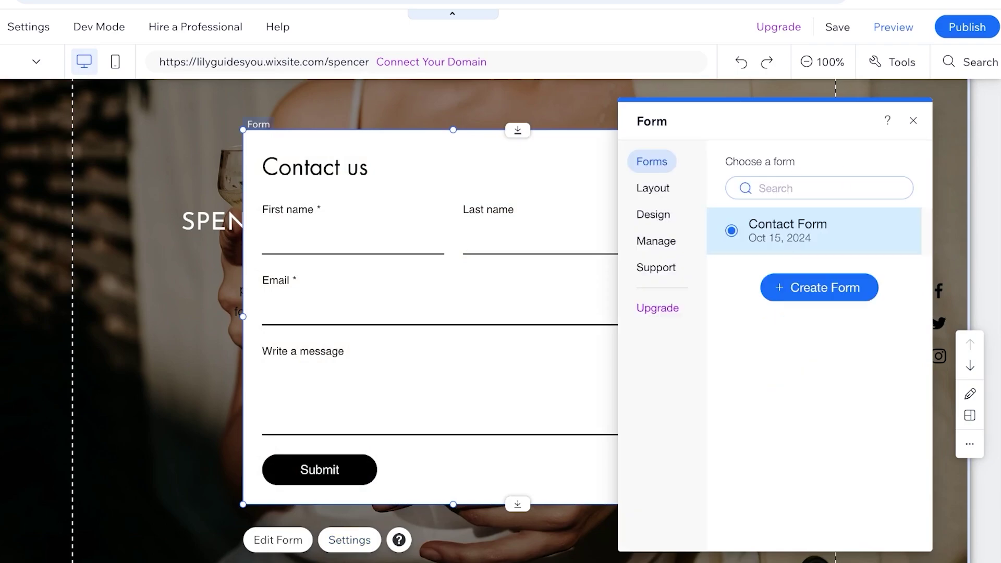
pyautogui.click(653, 188)
pyautogui.click(653, 215)
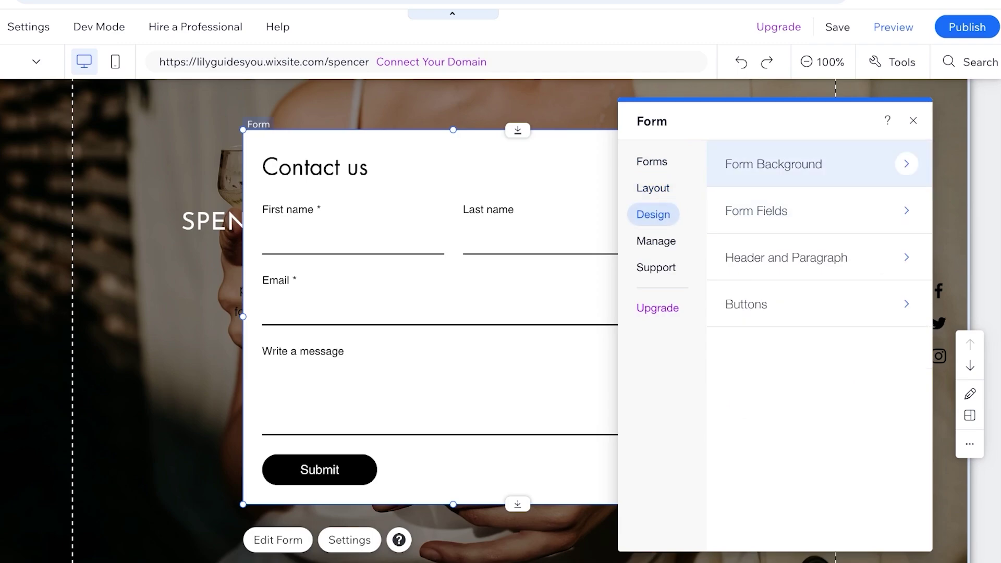
pyautogui.click(808, 163)
pyautogui.moveTo(731, 325); pyautogui.dragTo(732, 325)
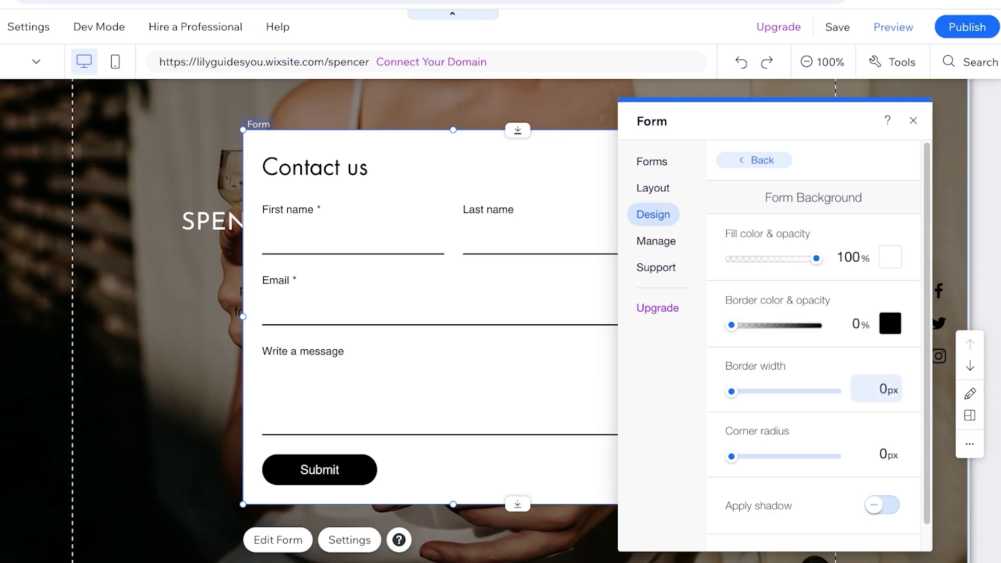
pyautogui.scroll(-1, 819, 344)
# Step: Open the form's management options to edit the Contact Form in the form builder
pyautogui.click(656, 241)
pyautogui.click(652, 188)
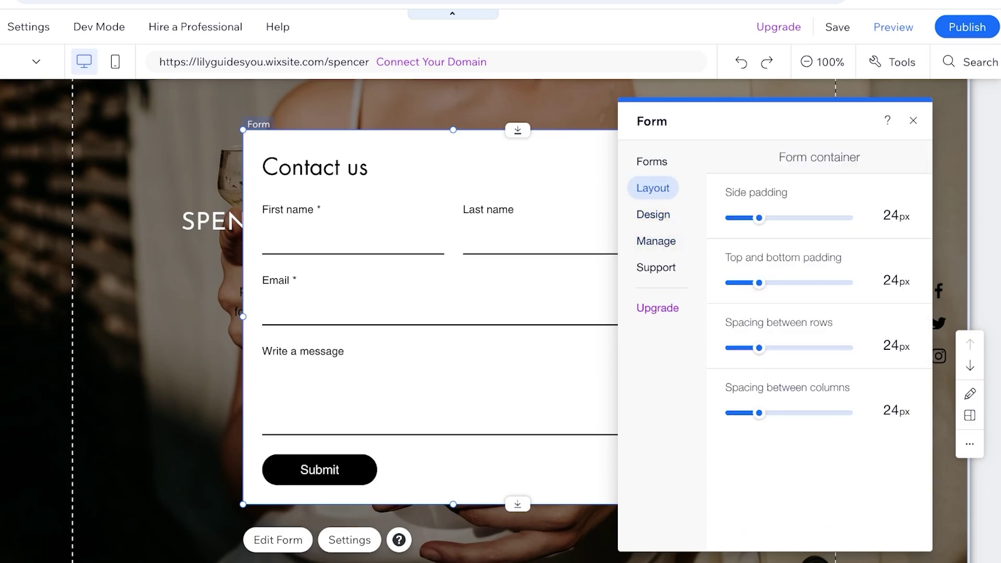
pyautogui.click(656, 241)
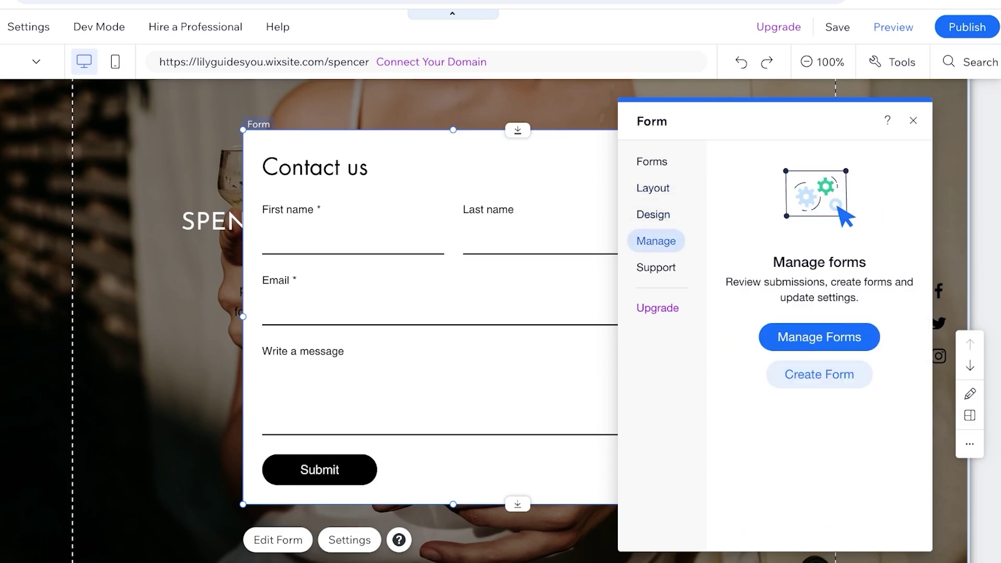
pyautogui.click(656, 267)
pyautogui.click(656, 240)
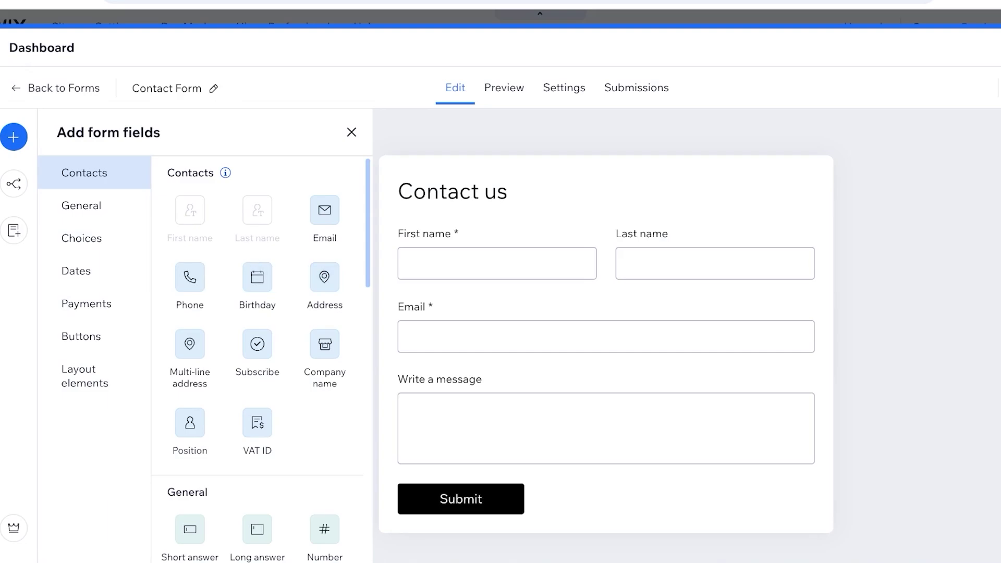
# Step: Delete the Write a message field and change the heading to 'Subscribe to our newsletter!'
pyautogui.click(605, 428)
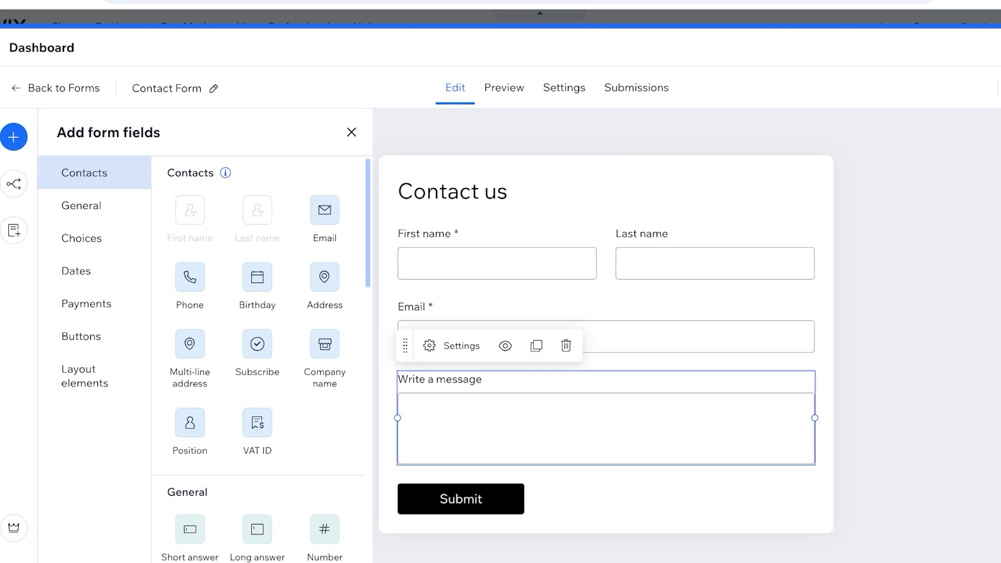
pyautogui.click(566, 345)
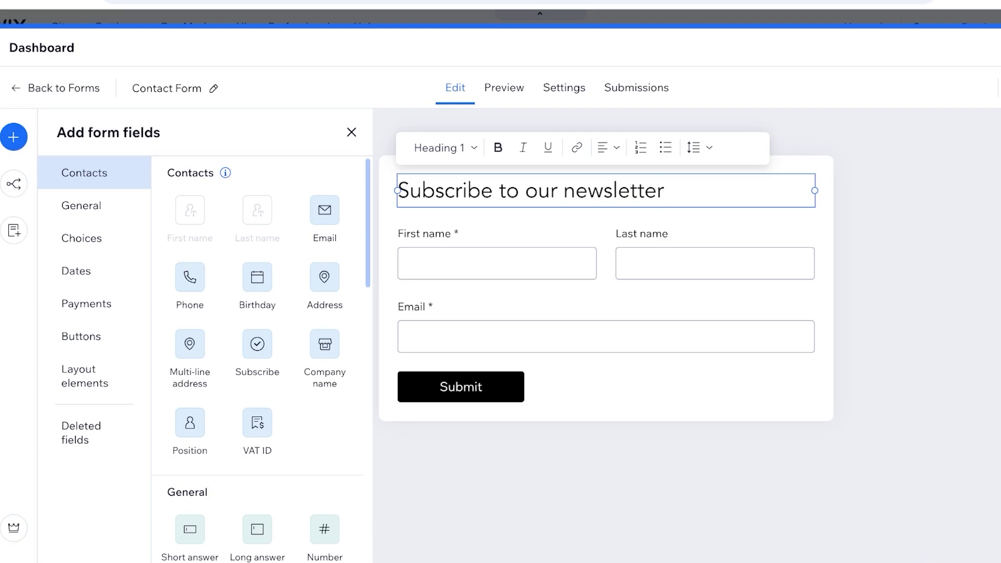
pyautogui.write('!')
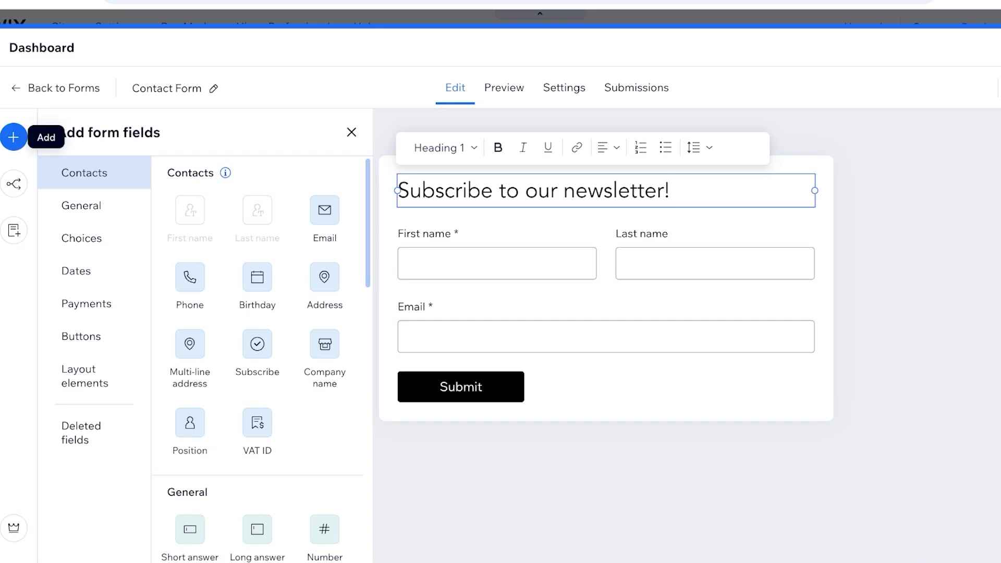
# Step: Review the form's Rules, Pages, Settings and Submissions tabs
pyautogui.click(14, 183)
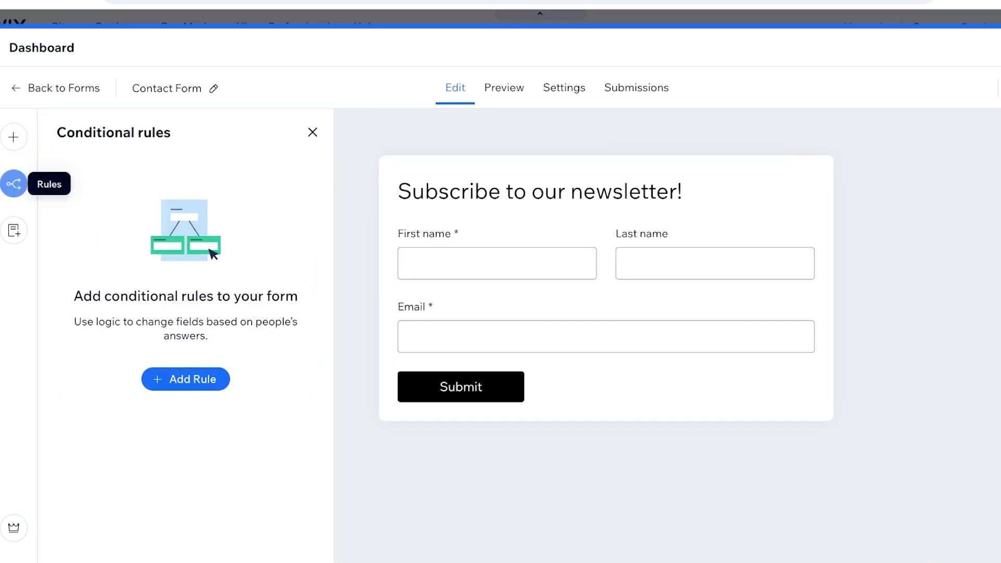
pyautogui.click(14, 230)
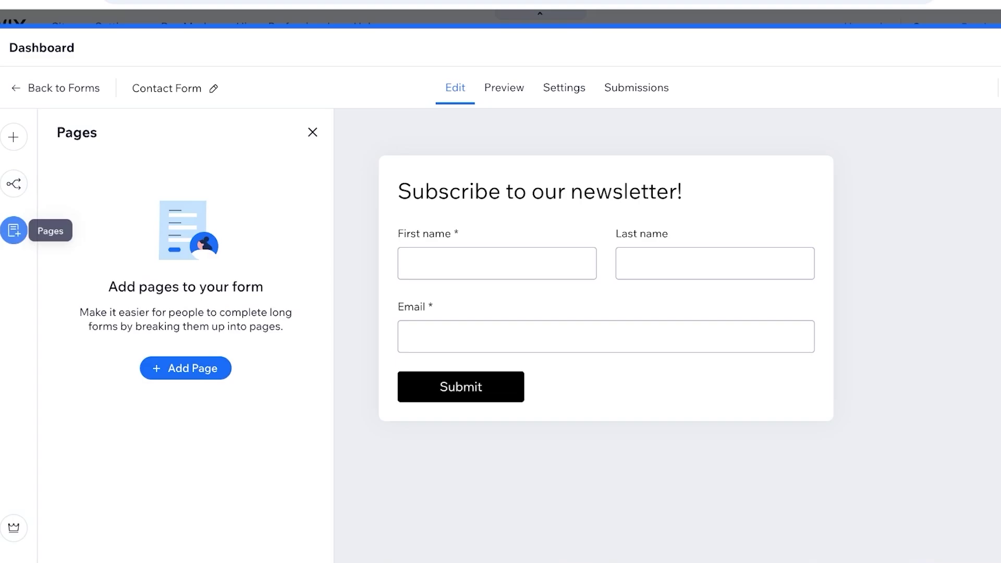
pyautogui.click(504, 87)
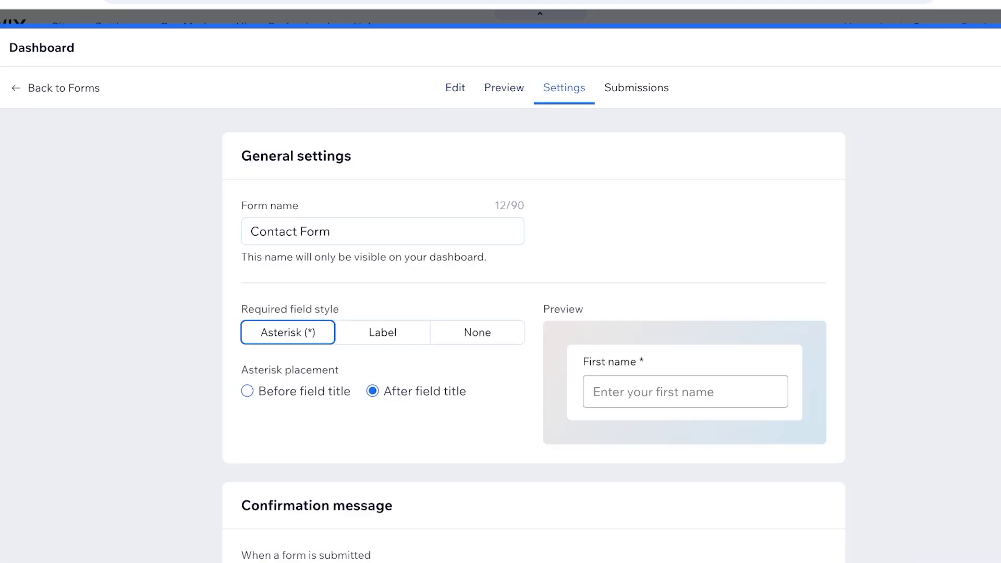
pyautogui.scroll(-15, 533, 333)
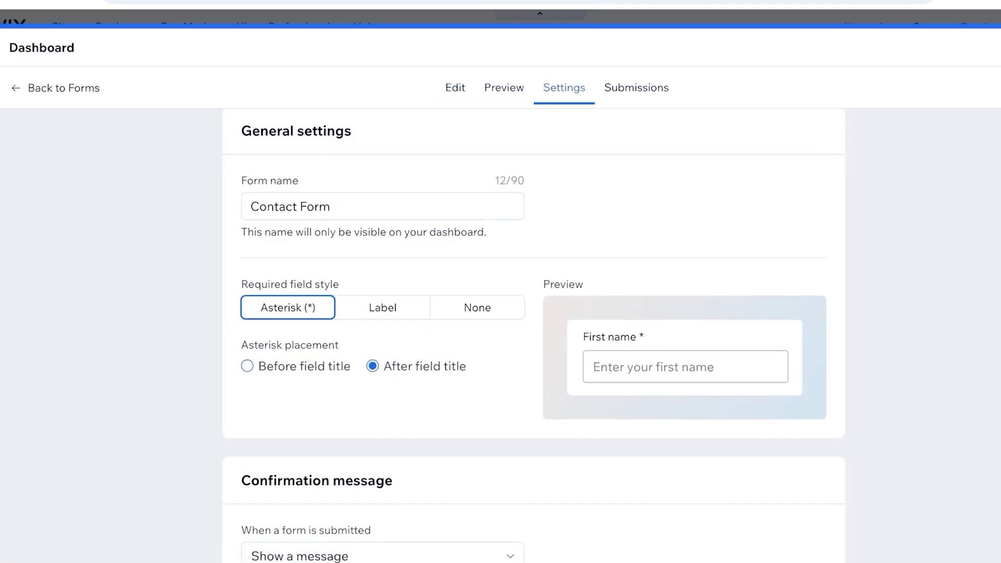
pyautogui.scroll(6, 533, 333)
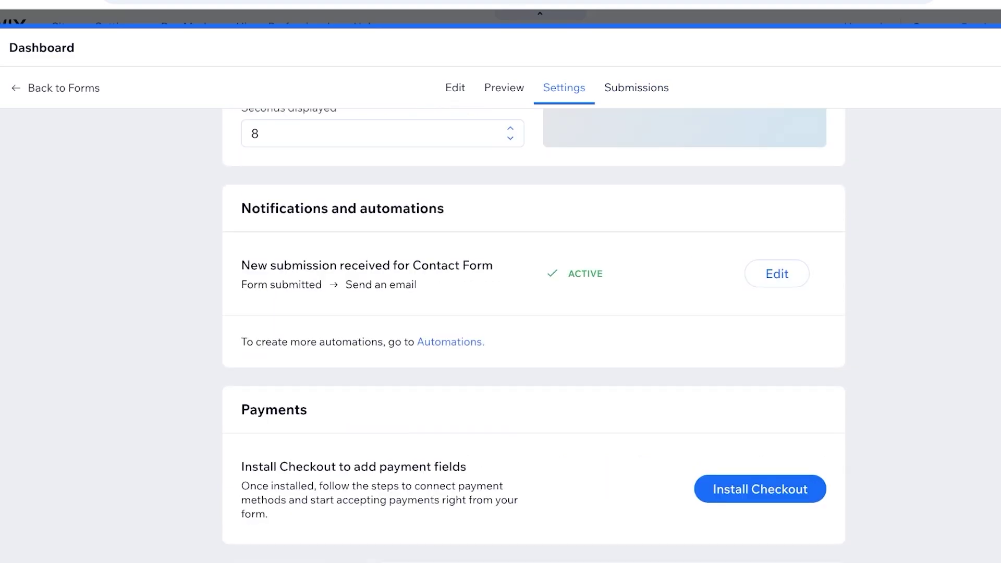
pyautogui.click(636, 88)
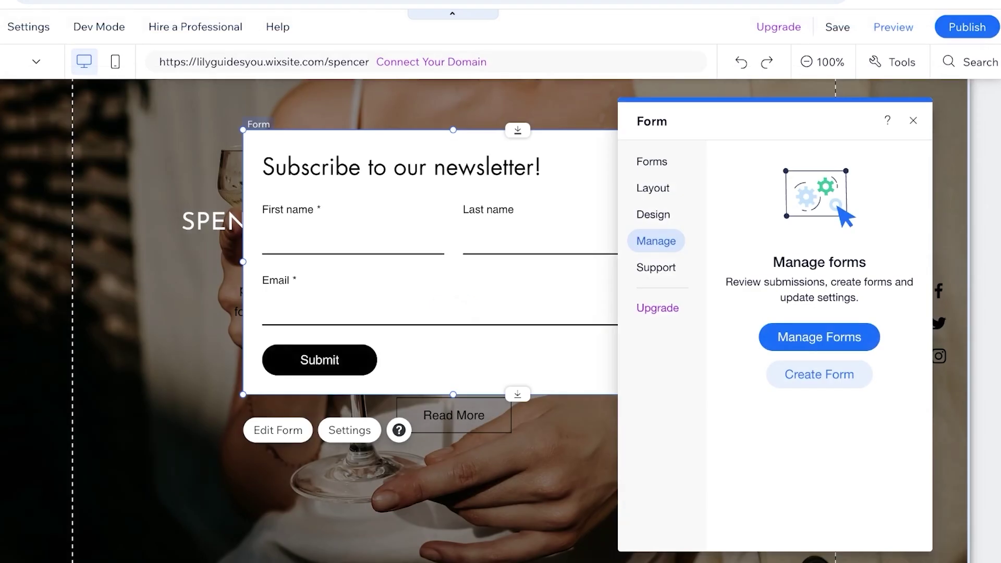
# Step: Move the newsletter form up and right in the hero and reopen its Manage settings
pyautogui.press('Escape')
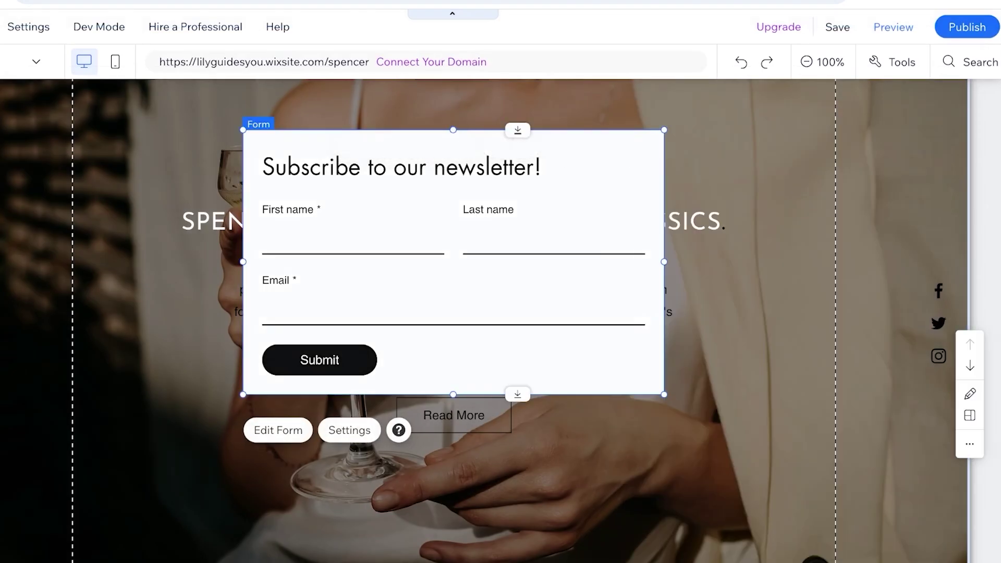
pyautogui.moveTo(365, 182); pyautogui.dragTo(497, 154)
pyautogui.click(480, 404)
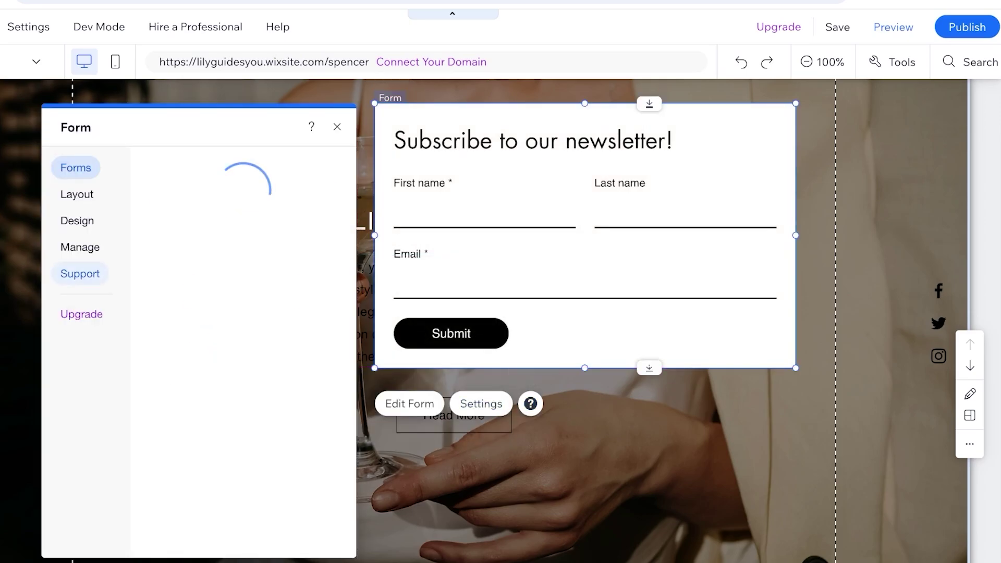
pyautogui.click(80, 273)
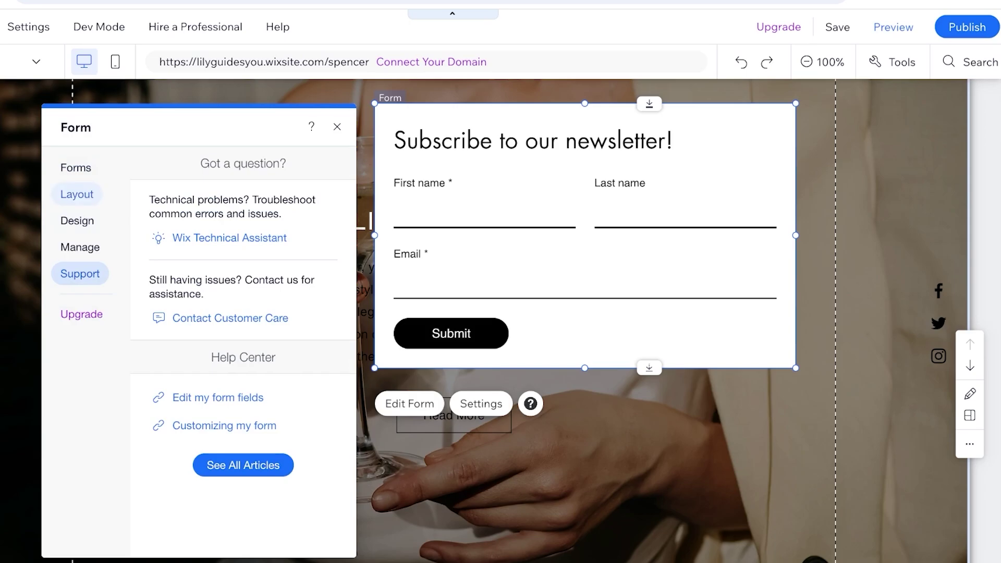
pyautogui.click(77, 220)
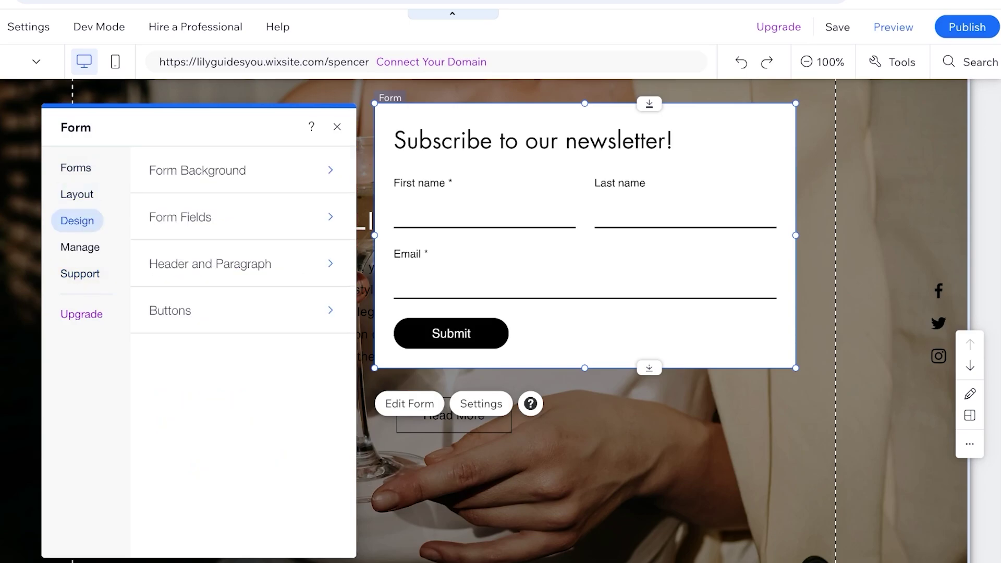
pyautogui.click(80, 273)
pyautogui.click(80, 247)
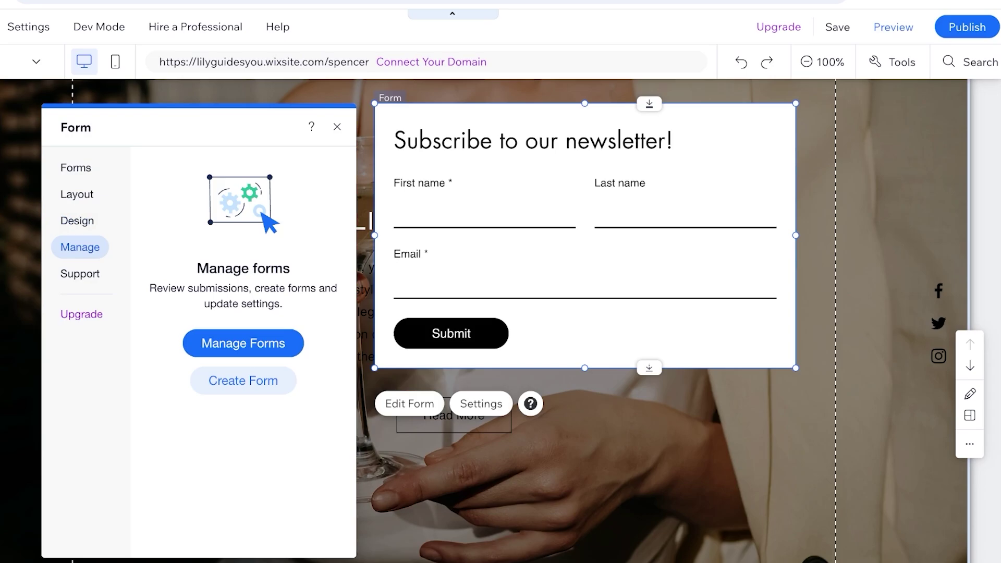
# Step: Drag the newsletter form down to the contact section and delete the empty form placeholder
pyautogui.moveTo(522, 208); pyautogui.dragTo(730, 199)
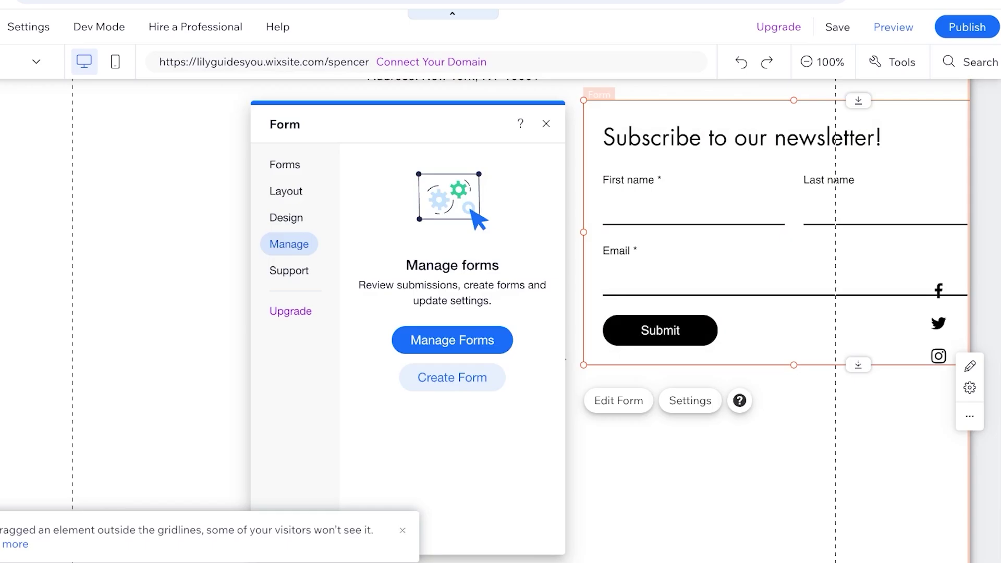
pyautogui.press('Escape')
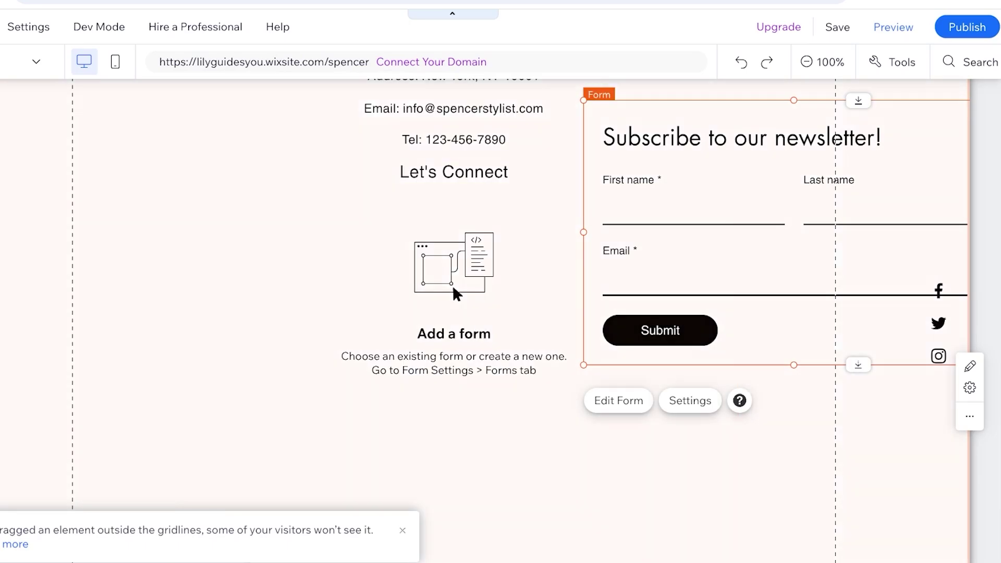
pyautogui.click(453, 271)
pyautogui.press('Delete')
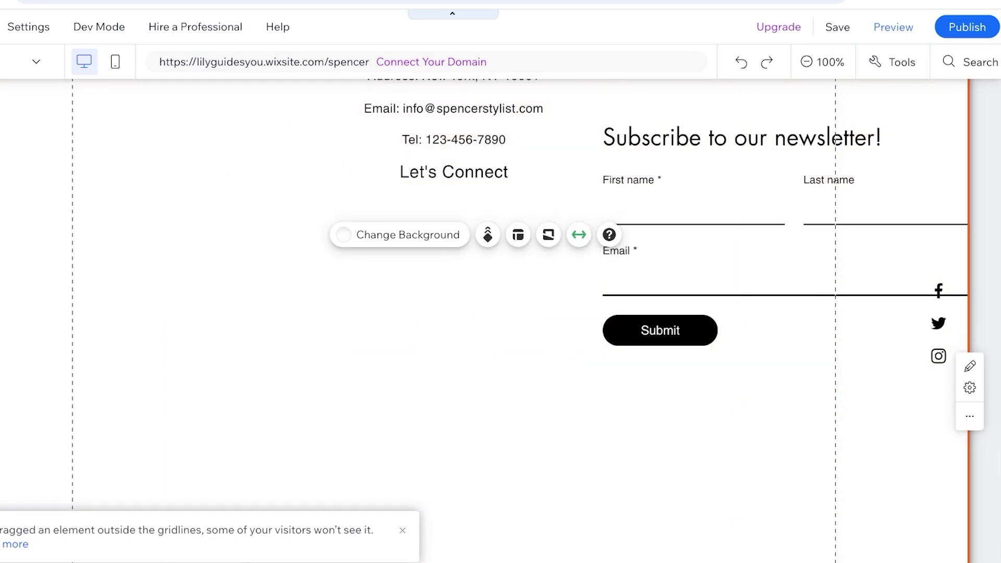
# Step: Delete the JOIN THE STYLE CIRCLE heading and its leftover strip
pyautogui.scroll(3, 454, 284)
pyautogui.moveTo(772, 364); pyautogui.dragTo(433, 355)
pyautogui.scroll(7, 453, 313)
pyautogui.scroll(-8, 454, 313)
pyautogui.scroll(3, 453, 312)
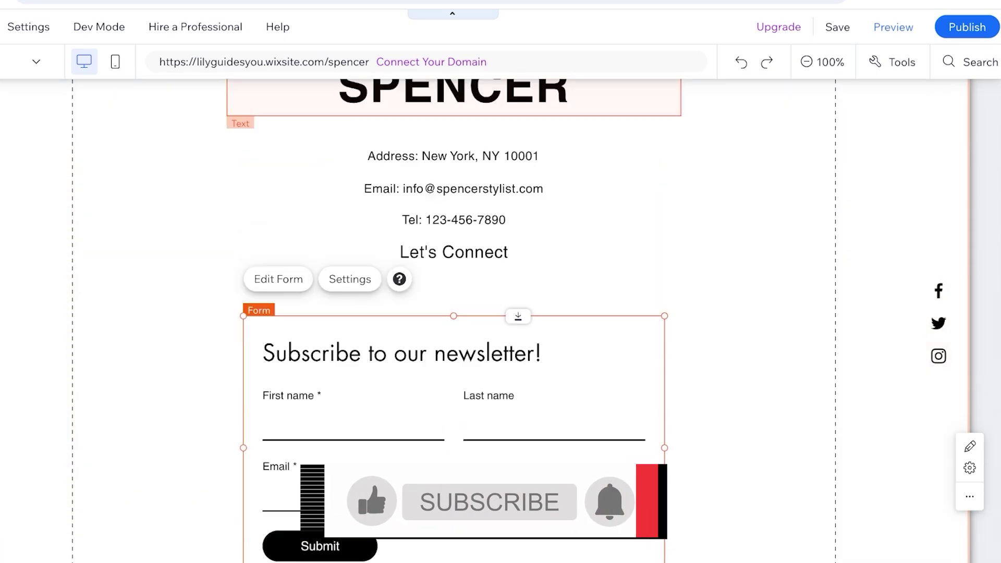
pyautogui.scroll(-8, 453, 313)
pyautogui.click(448, 349)
pyautogui.press('Delete')
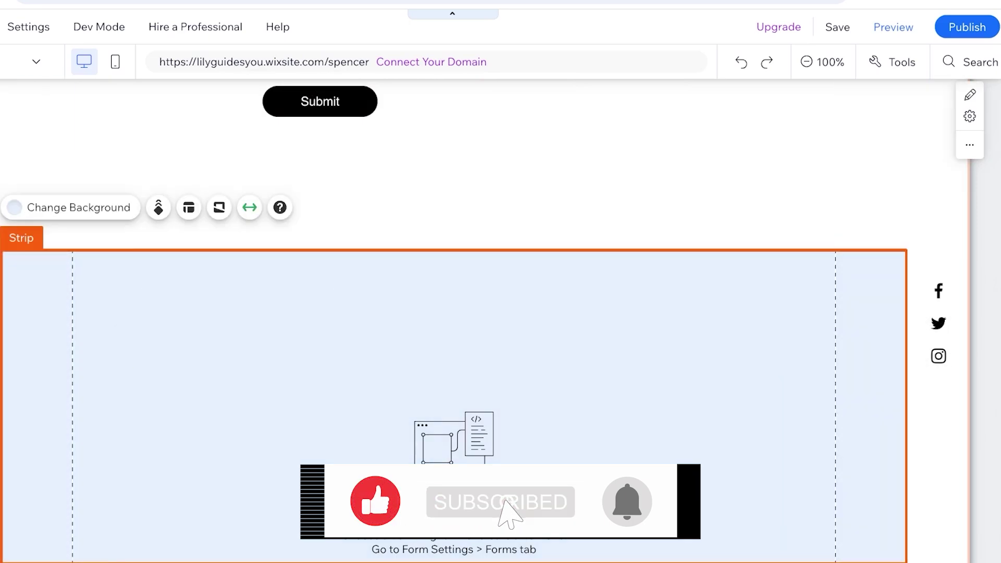
pyautogui.press('Delete')
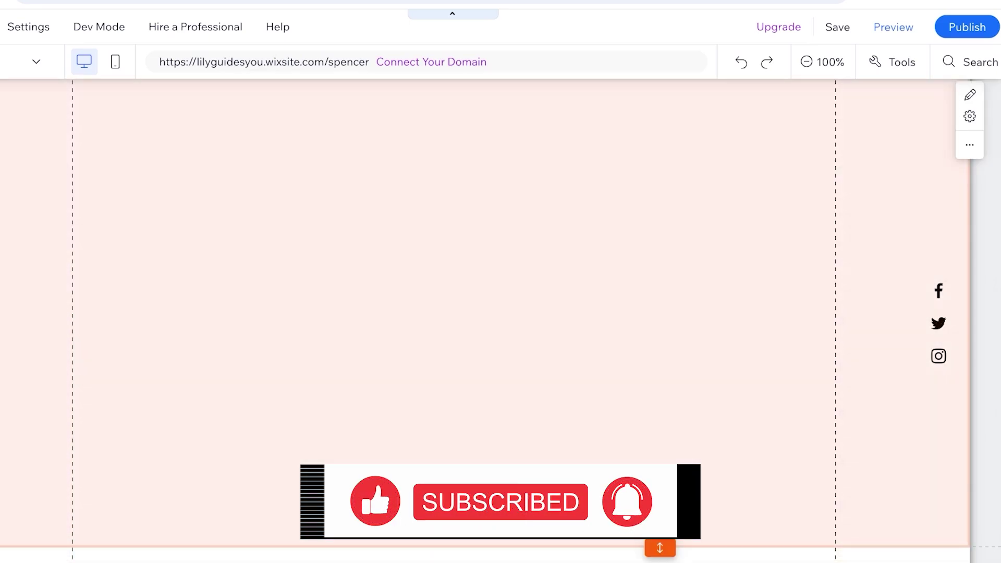
# Step: Tidy the footer copyright area and nudge the form beneath Let's Connect
pyautogui.click(453, 540)
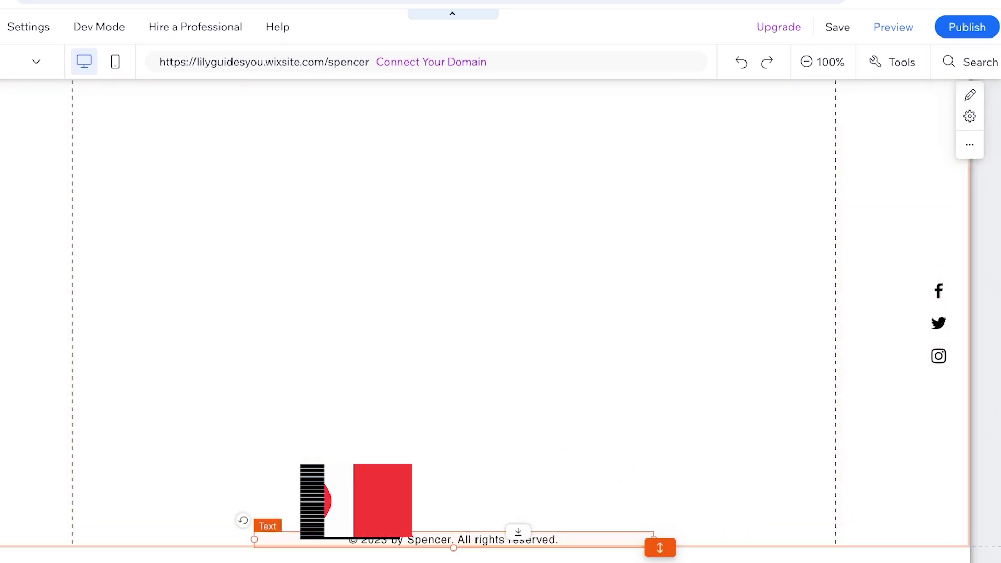
pyautogui.moveTo(454, 539); pyautogui.dragTo(422, 365)
pyautogui.scroll(-4, 454, 312)
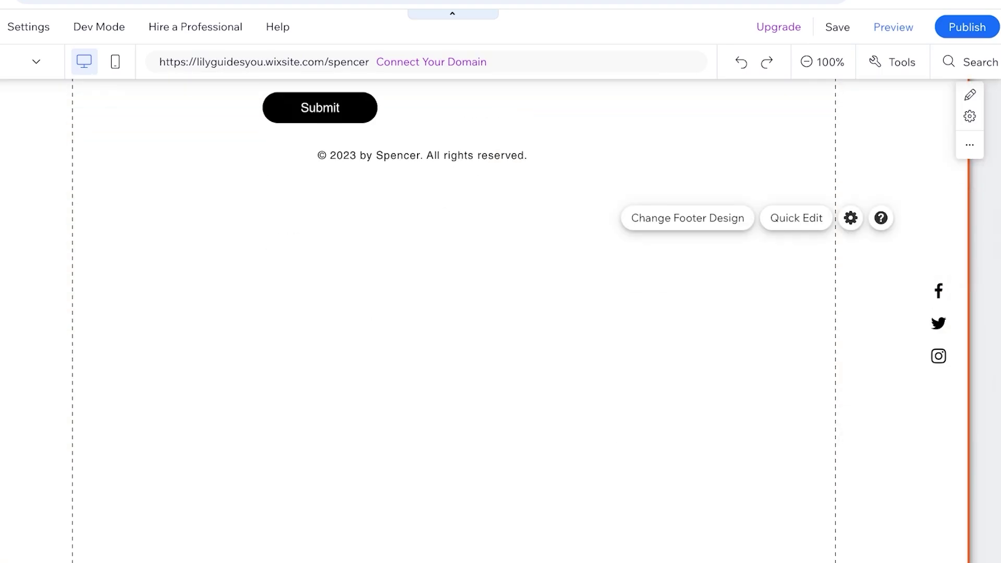
pyautogui.scroll(-1, 469, 313)
pyautogui.doubleClick(660, 547)
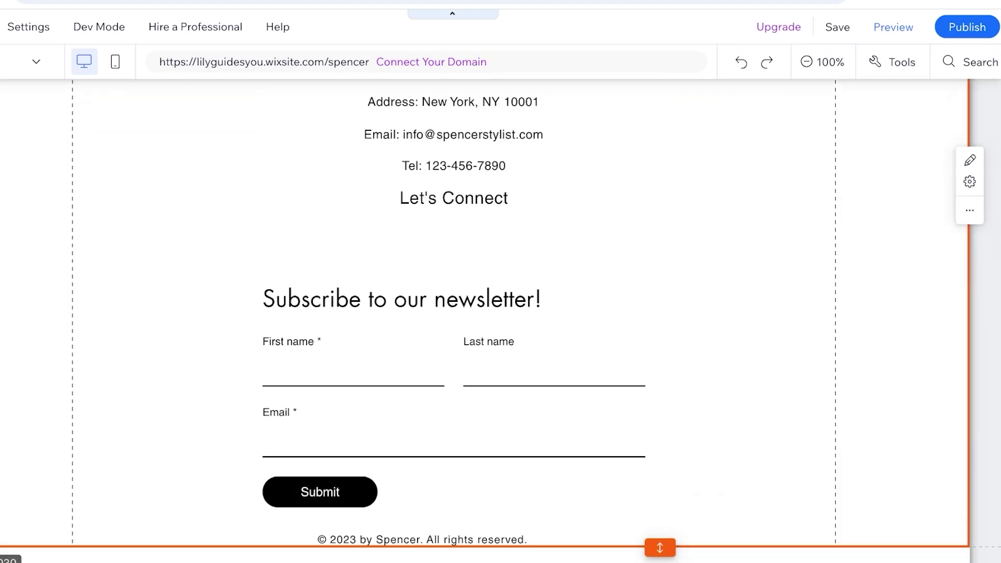
pyautogui.moveTo(453, 417); pyautogui.dragTo(472, 392)
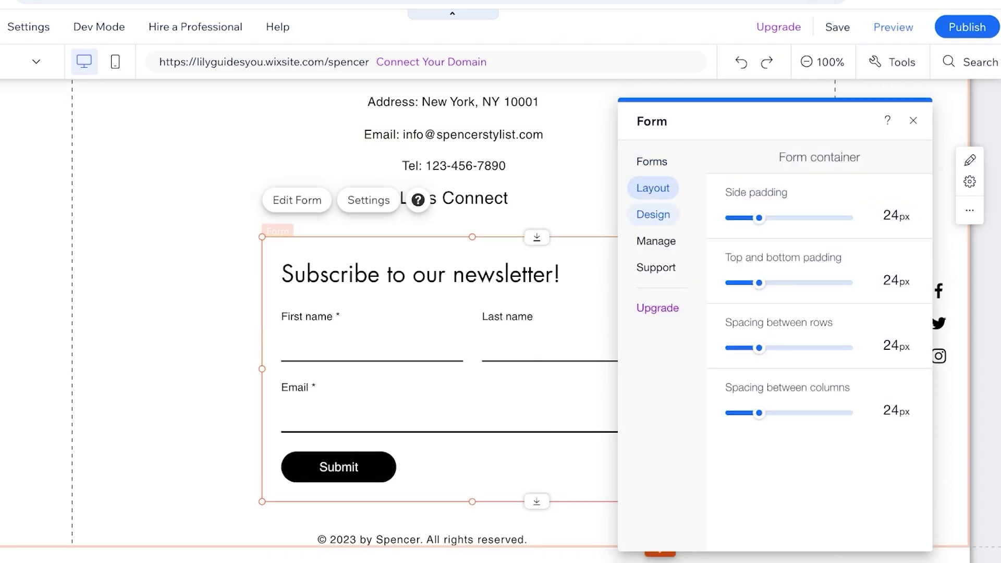
# Step: Fill the form background with the saved green at 24% opacity, then publish the site
pyautogui.click(653, 214)
pyautogui.click(777, 163)
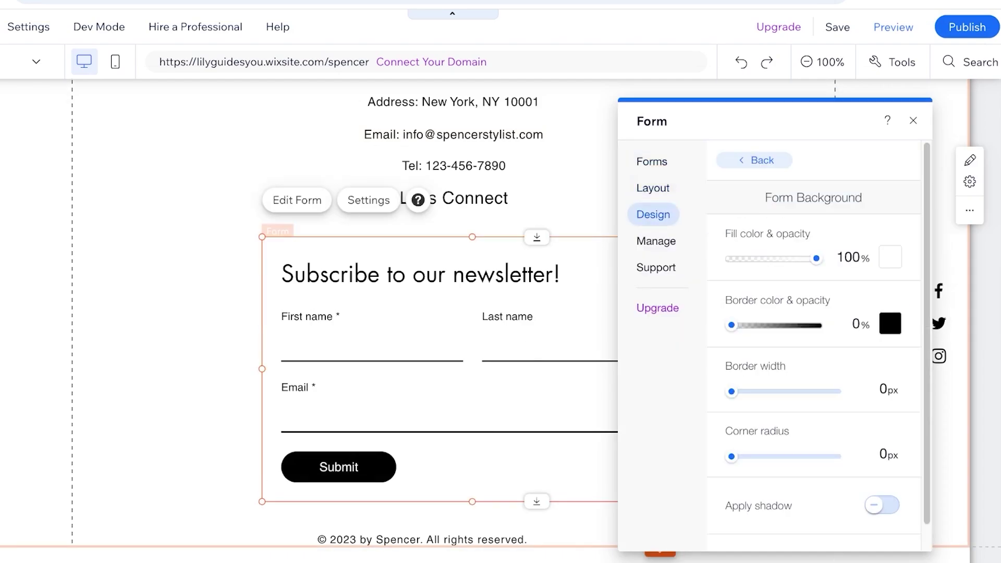
pyautogui.click(890, 256)
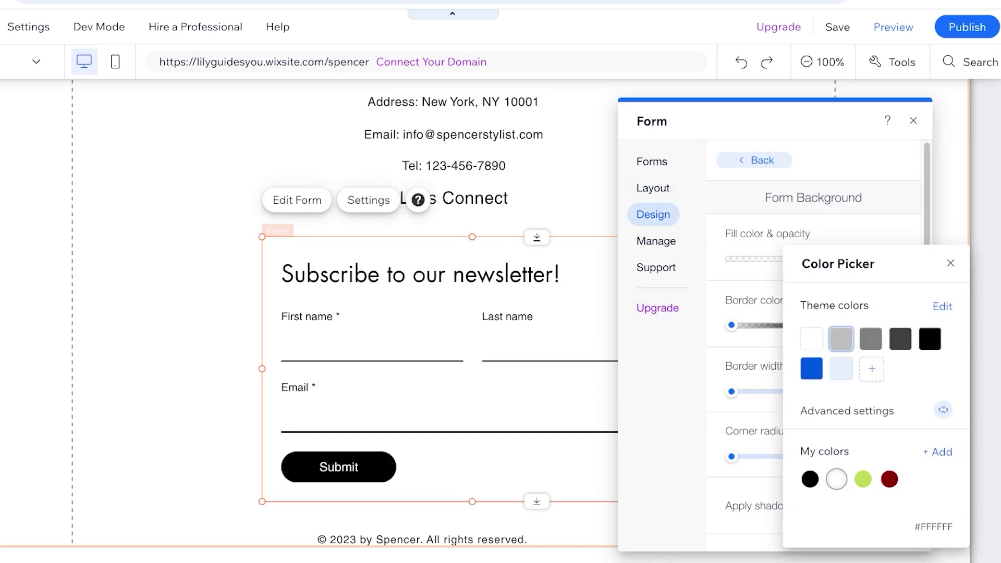
pyautogui.click(841, 369)
pyautogui.click(863, 478)
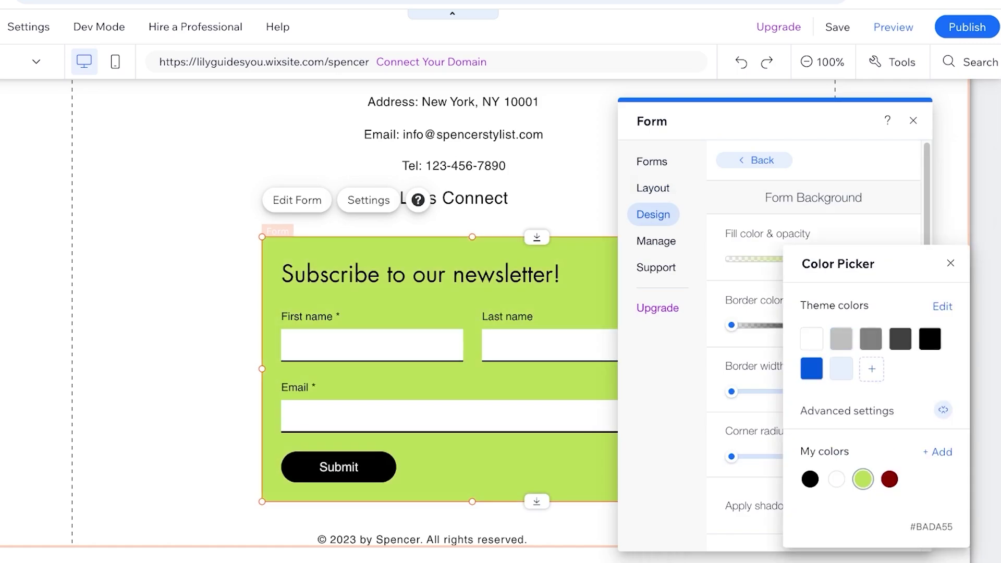
pyautogui.click(950, 262)
pyautogui.moveTo(822, 258); pyautogui.dragTo(751, 258)
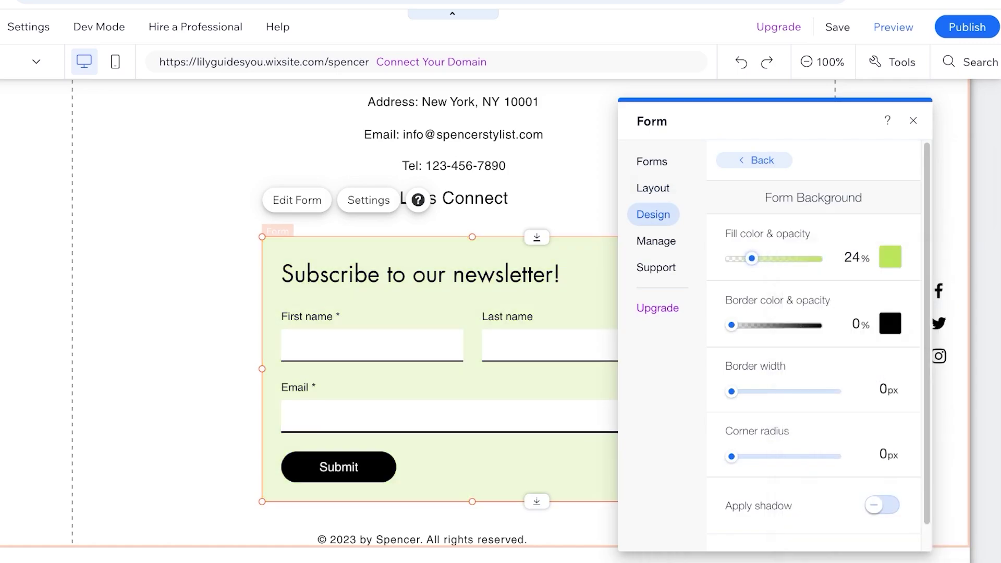
pyautogui.click(166, 365)
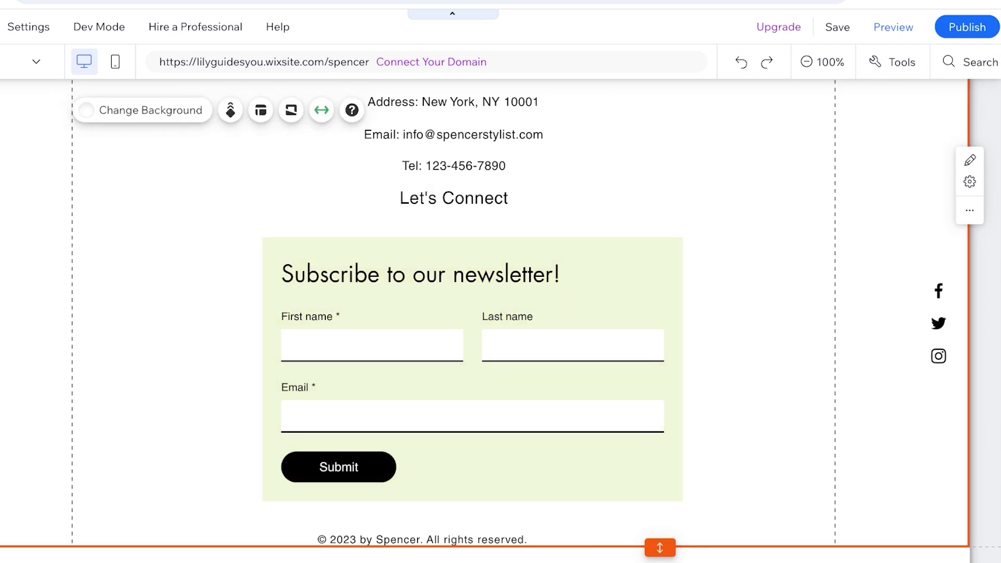
pyautogui.click(967, 27)
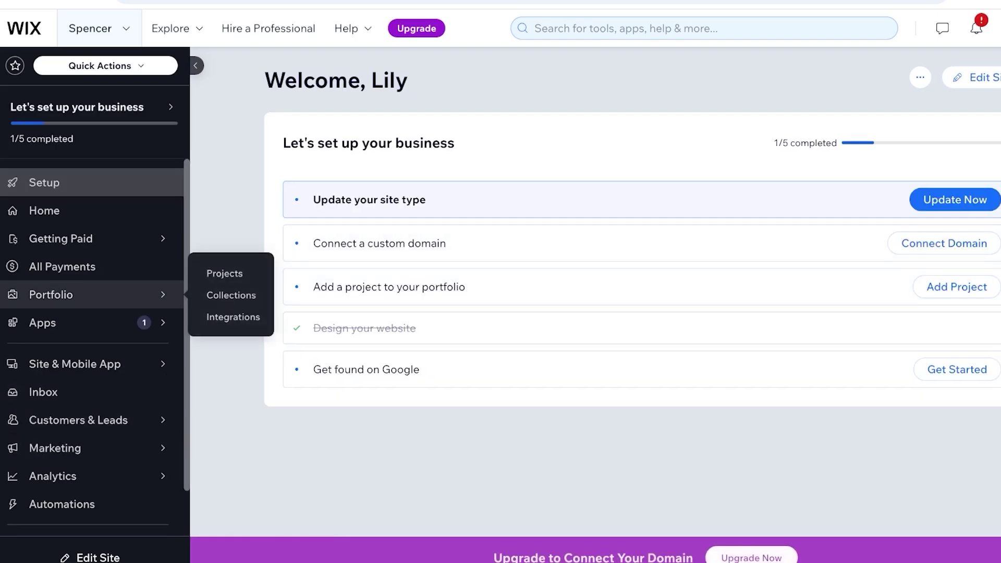
# Step: Open Email Marketing from the Marketing menu to see the Monthly and July Newsletter templates
pyautogui.scroll(-2, 93, 339)
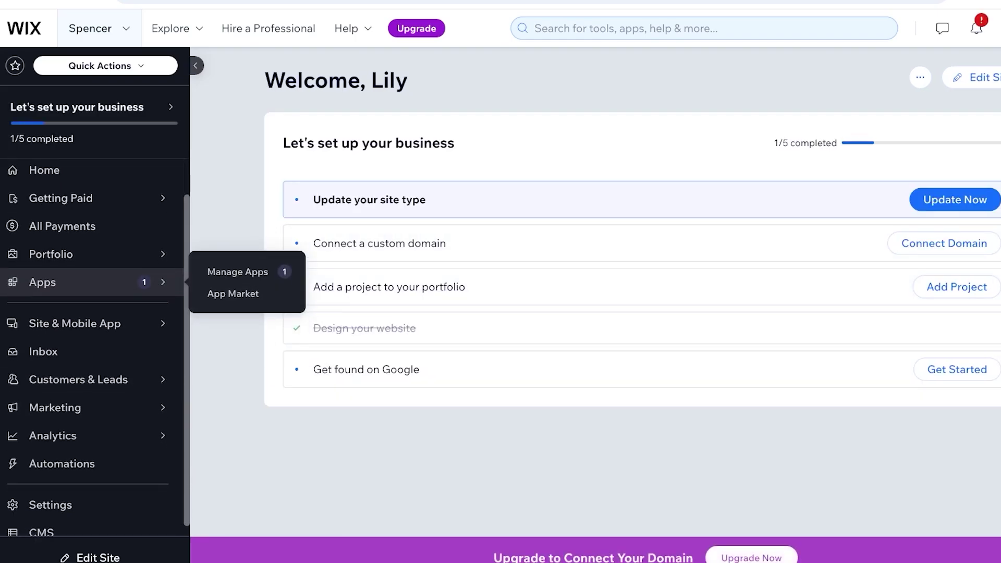
pyautogui.moveTo(78, 407)
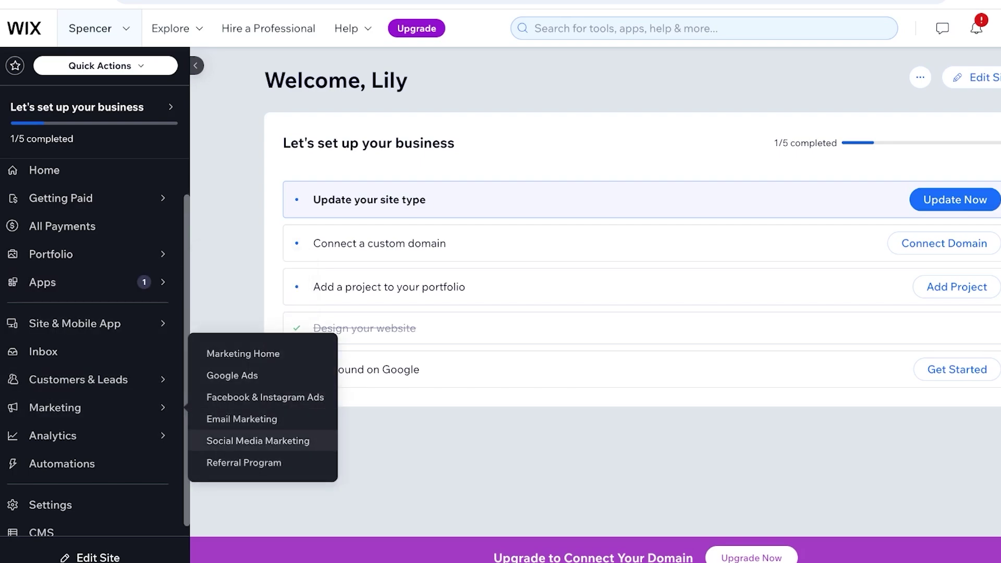
pyautogui.click(242, 418)
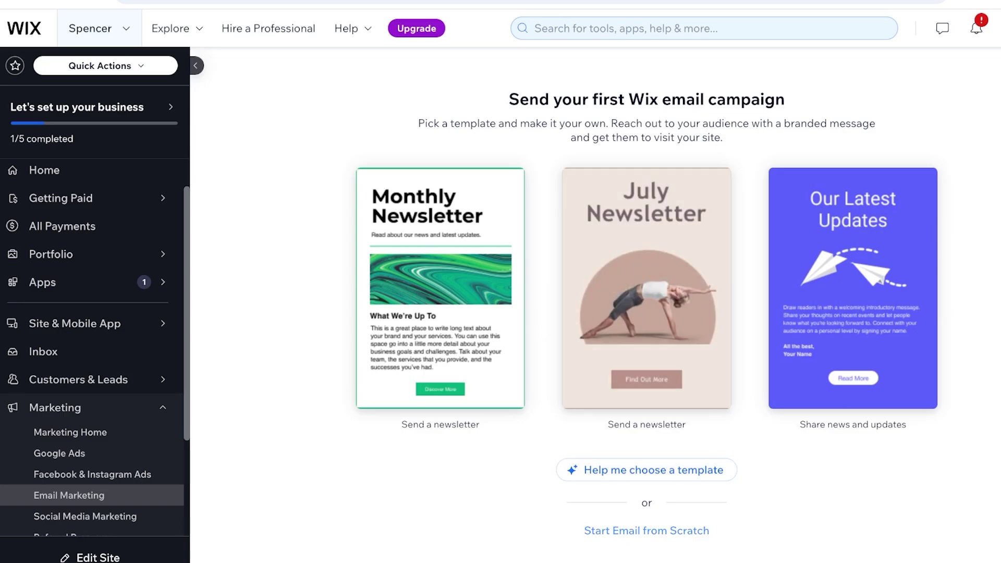
pyautogui.click(646, 469)
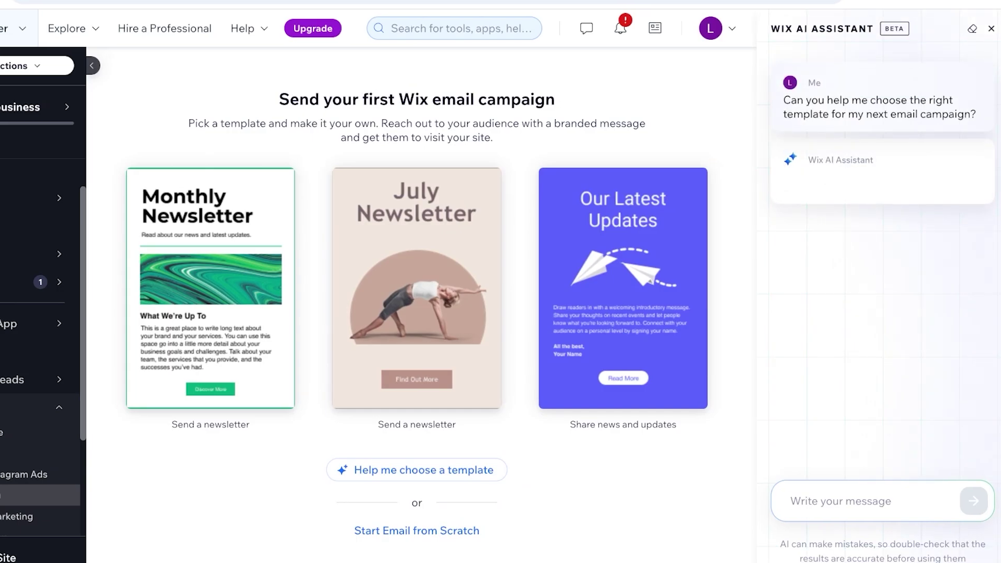
pyautogui.write('welco')
pyautogui.press('BackSpace')
pyautogui.press('BackSpace')
pyautogui.press('BackSpace')
pyautogui.press('BackSpace')
pyautogui.press('BackSpace')
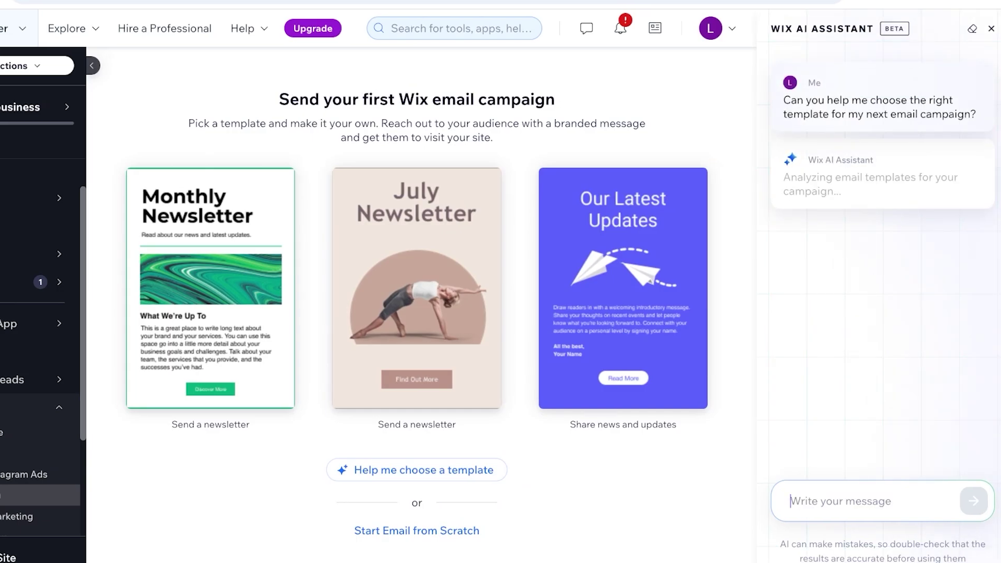
pyautogui.write('a welcome te')
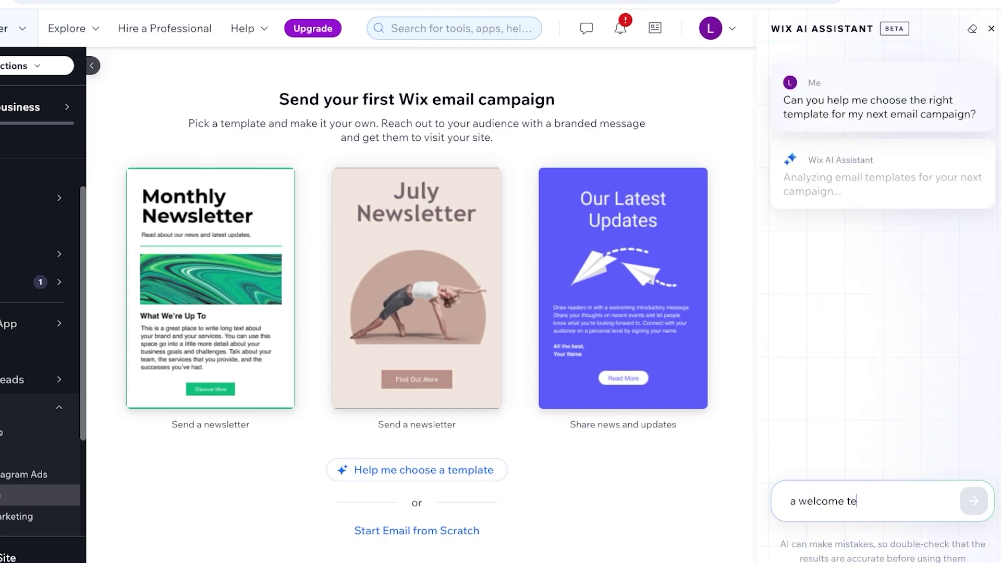
pyautogui.write('mplate for new ')
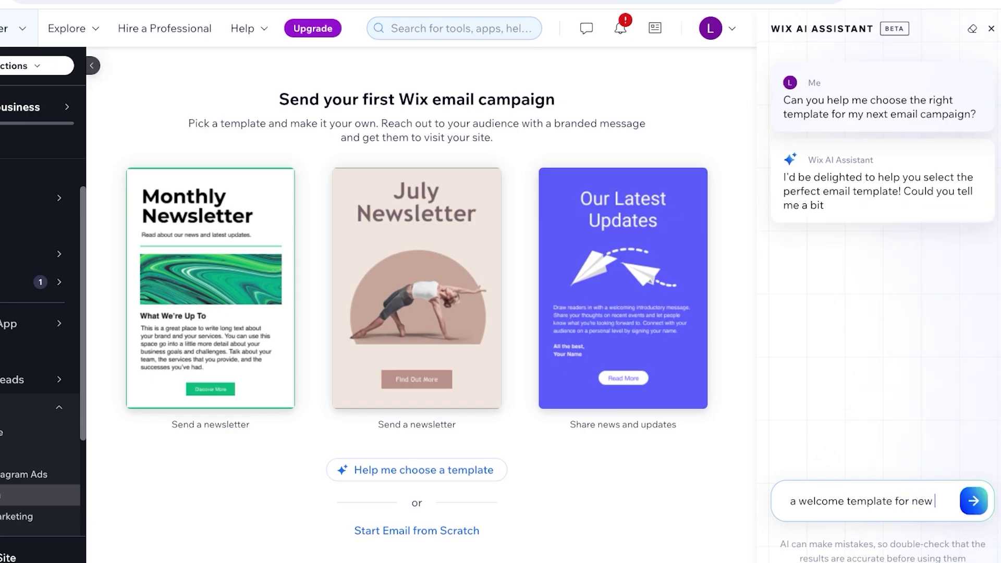
pyautogui.write('su')
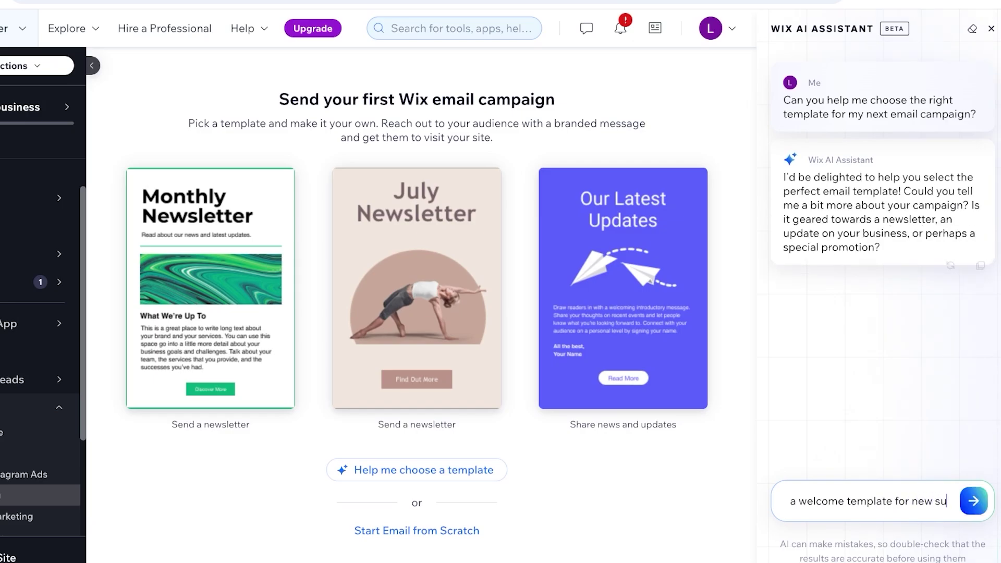
pyautogui.write('bscribers')
pyautogui.press('Return')
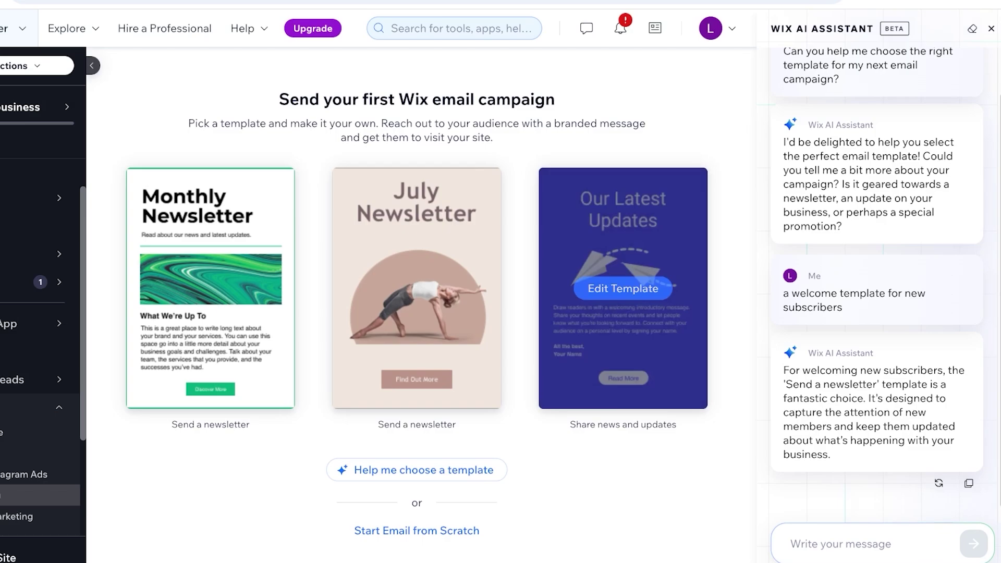
pyautogui.scroll(2, 877, 261)
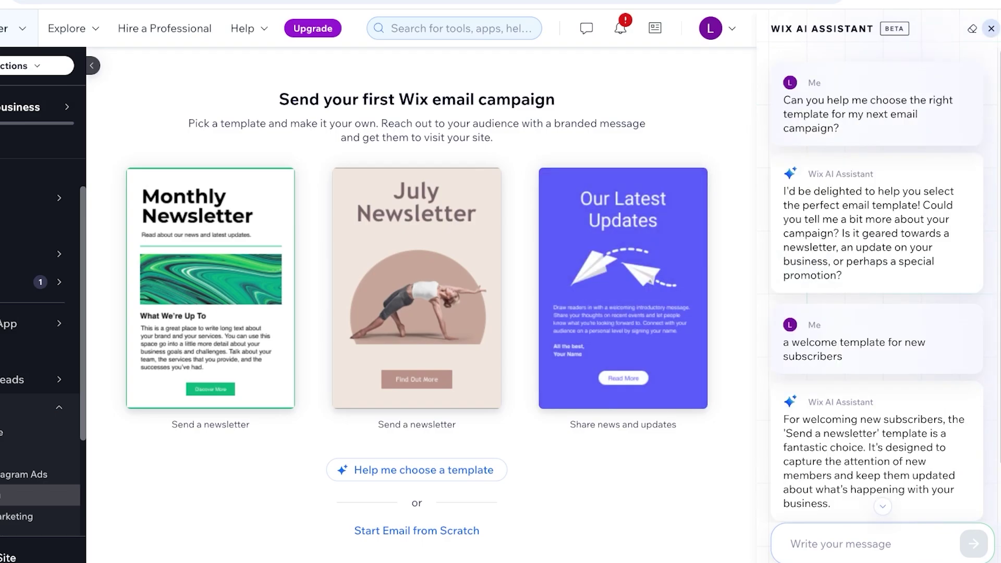
pyautogui.click(990, 28)
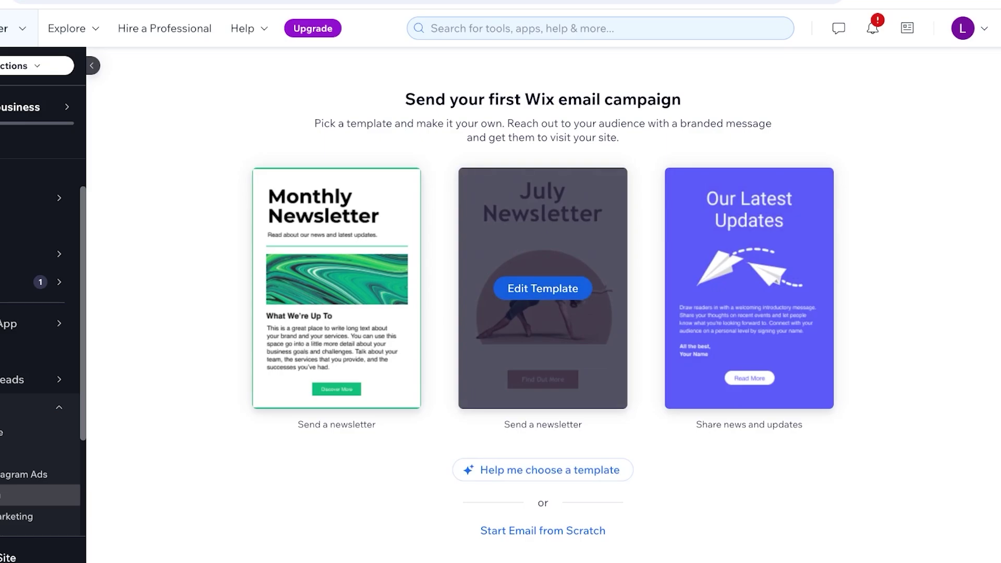
# Step: Start editing the July Newsletter template and retitle it 'Welcome to Spencer'
pyautogui.click(543, 288)
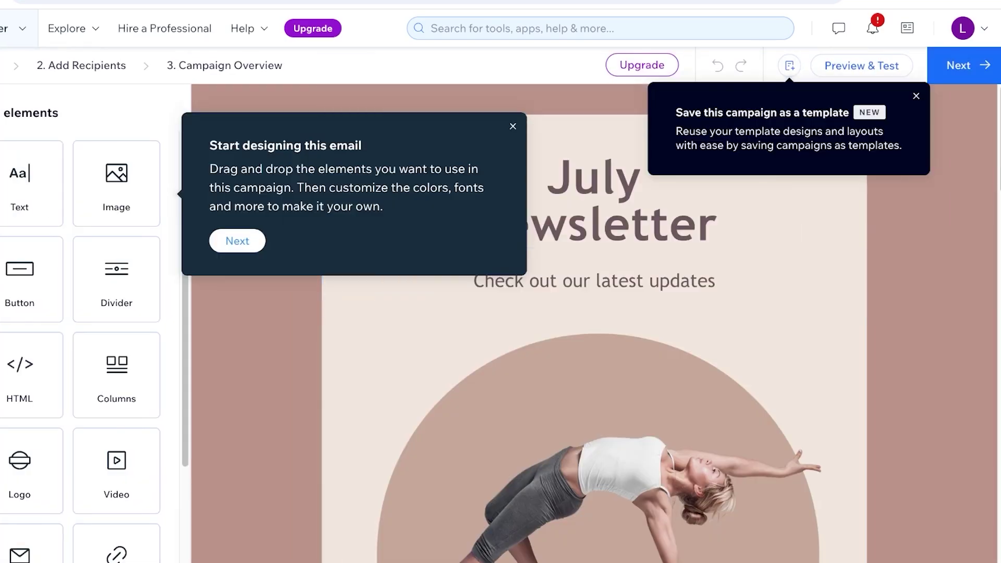
pyautogui.click(513, 126)
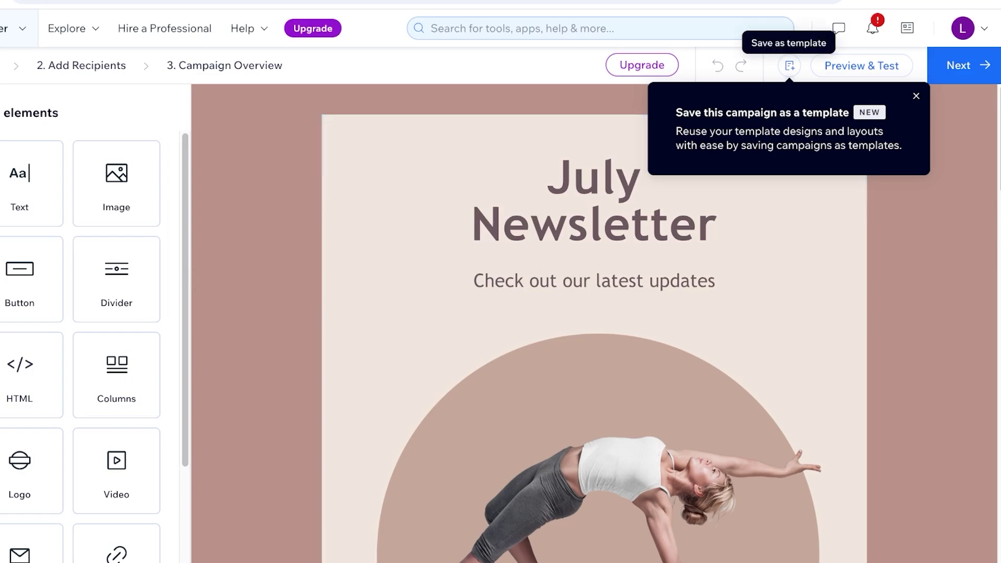
pyautogui.click(594, 224)
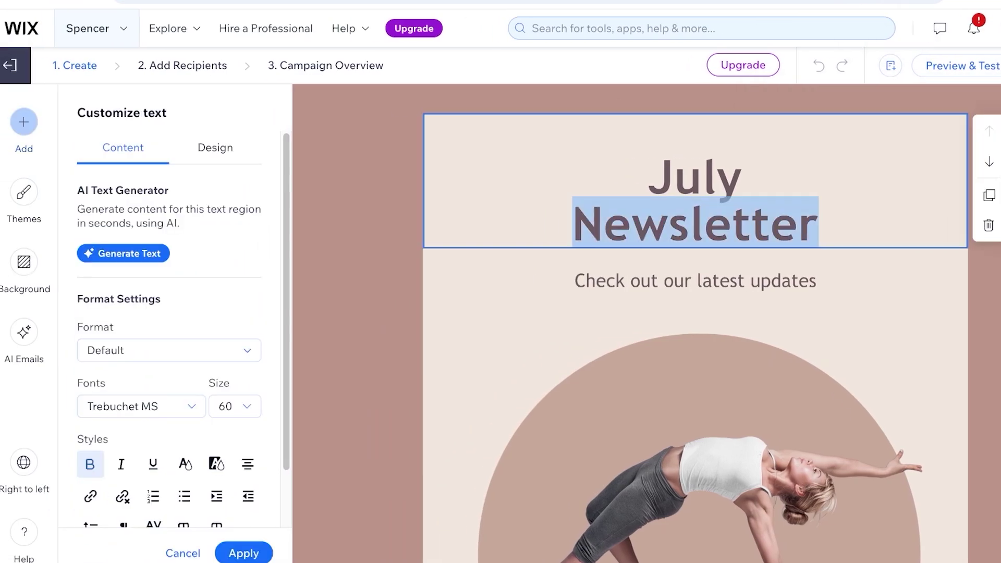
pyautogui.hotkey('ctrl', 'a')
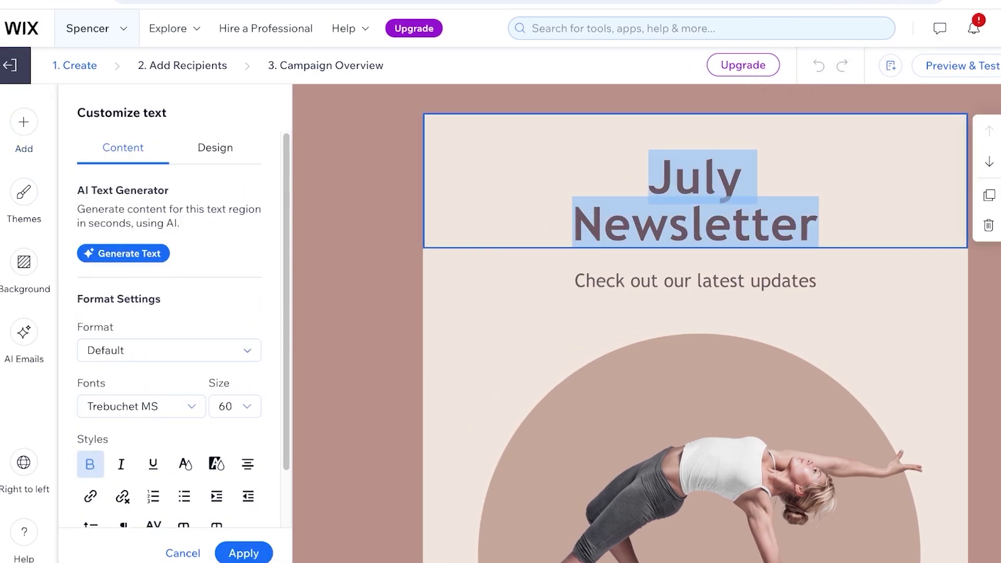
pyautogui.write('F')
pyautogui.press('BackSpace')
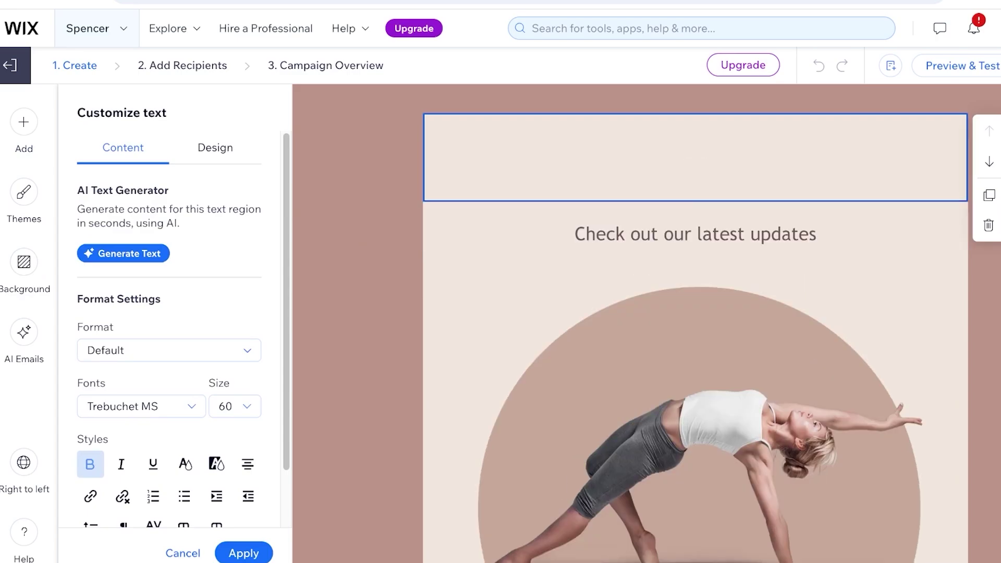
pyautogui.write('Welcometo')
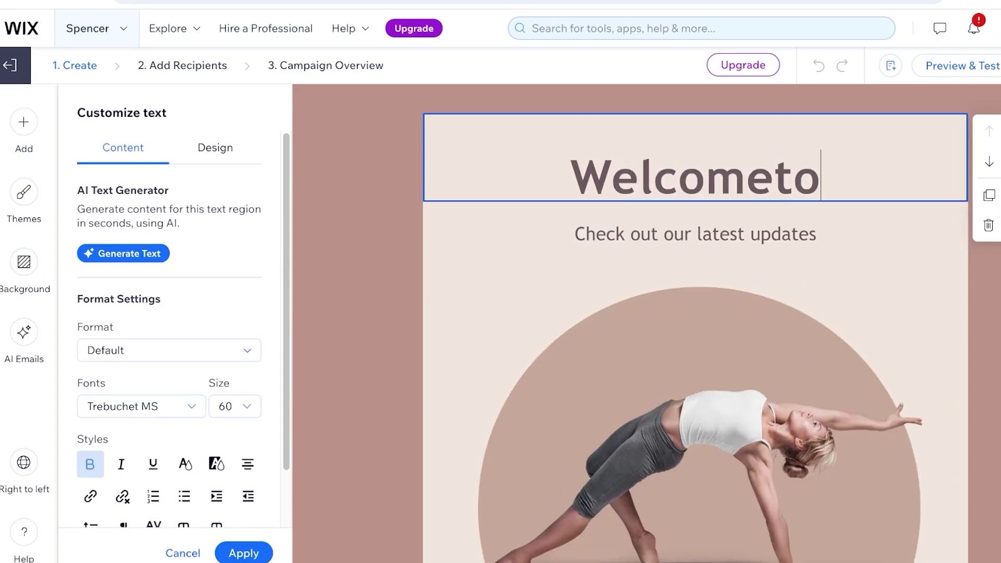
pyautogui.write(' Sep')
pyautogui.press('BackSpace')
pyautogui.press('BackSpace')
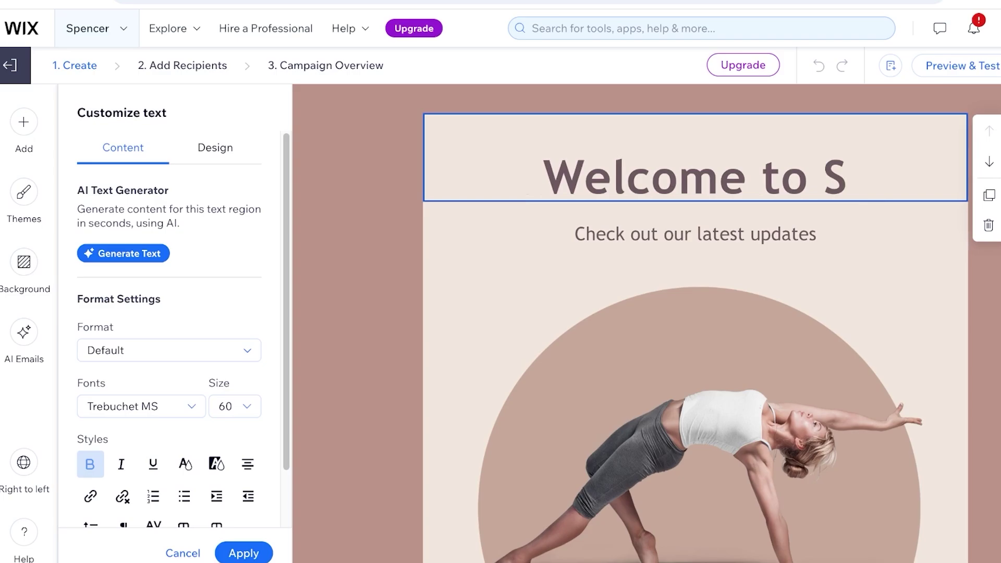
pyautogui.write('pencer')
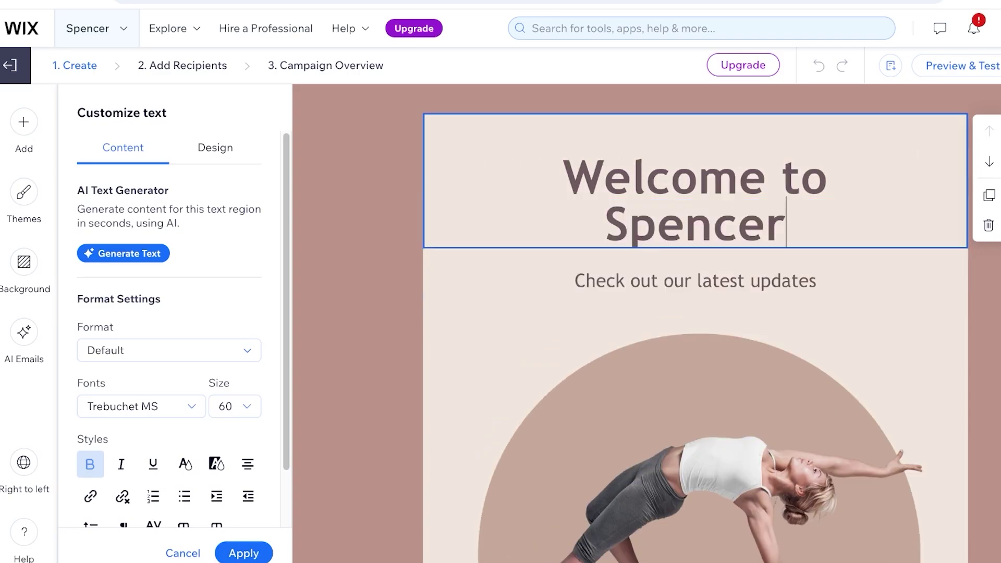
# Step: Replace the subtitle with 'Pilates in style with Spencer!'
pyautogui.click(695, 244)
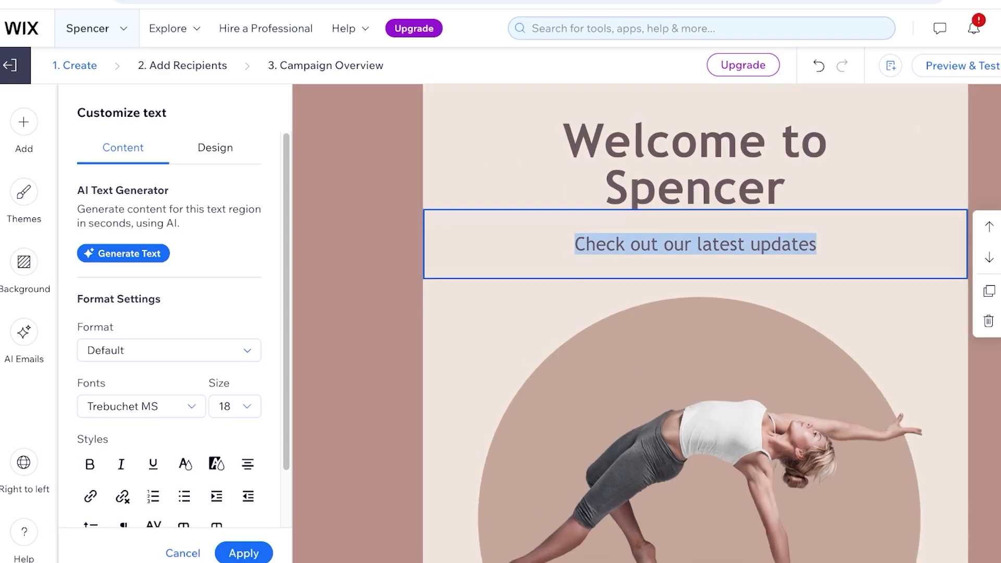
pyautogui.press('BackSpace')
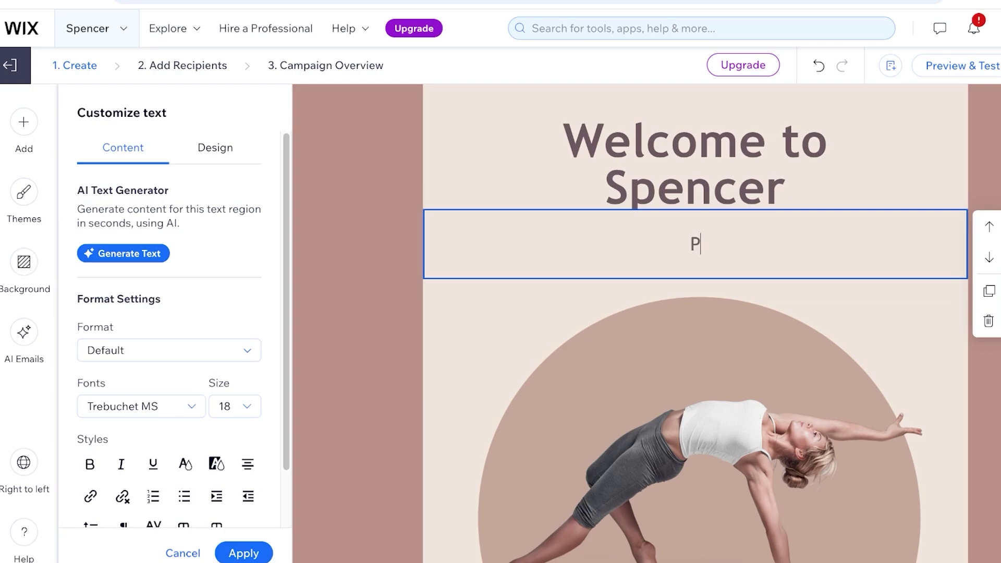
pyautogui.write('Pilates in ')
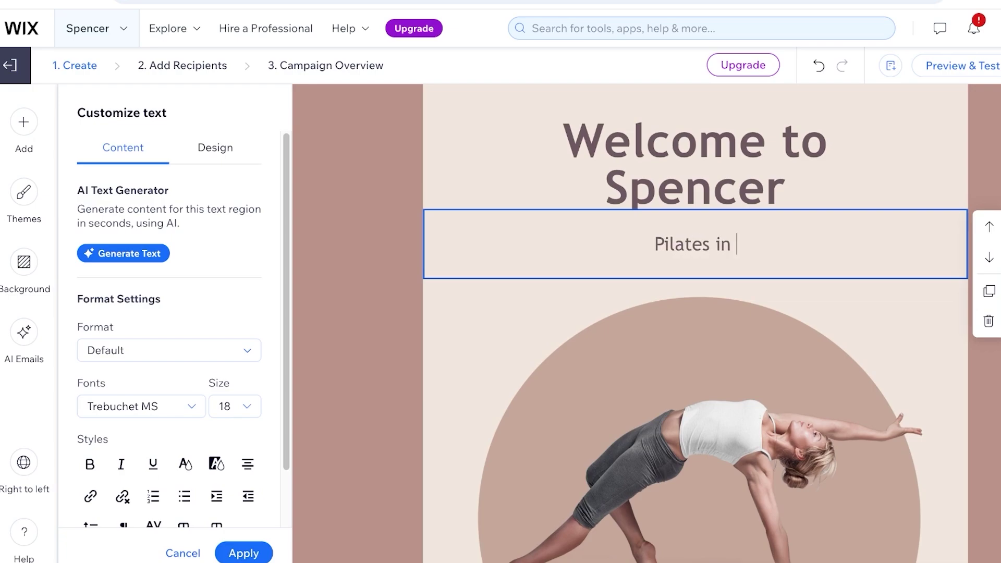
pyautogui.write('style with Spencer!')
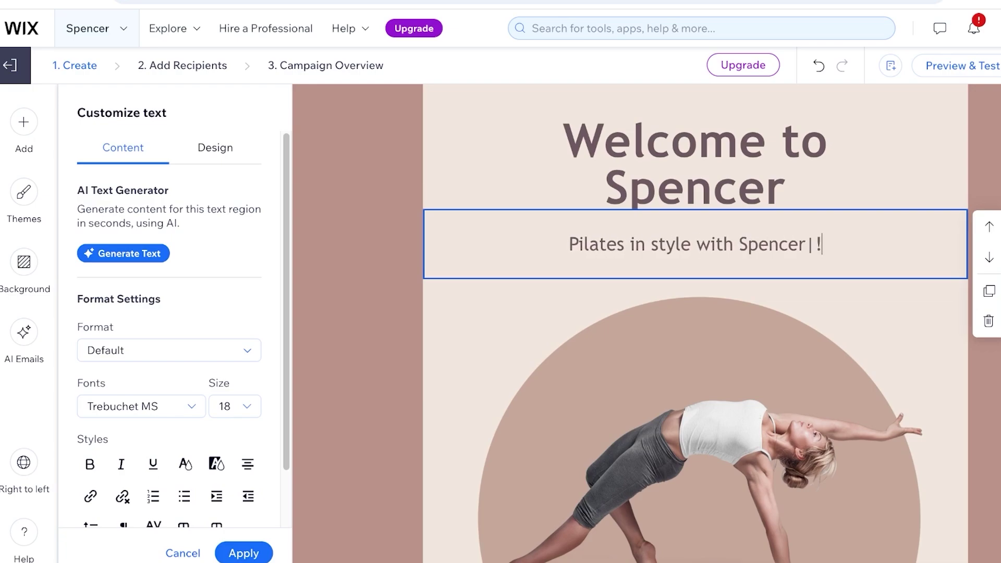
pyautogui.press('BackSpace')
pyautogui.write('!')
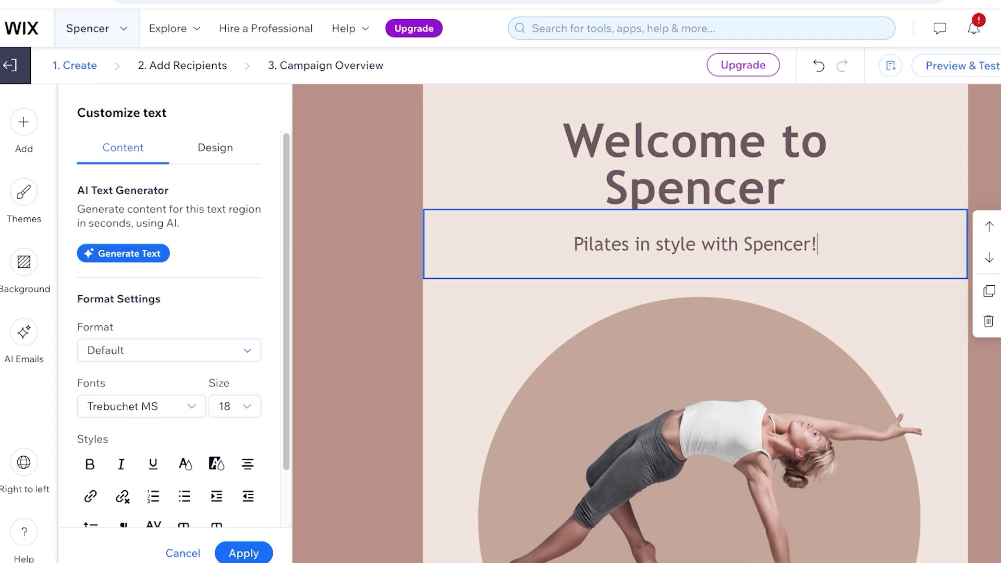
pyautogui.scroll(-8, 694, 323)
pyautogui.scroll(-15, 694, 323)
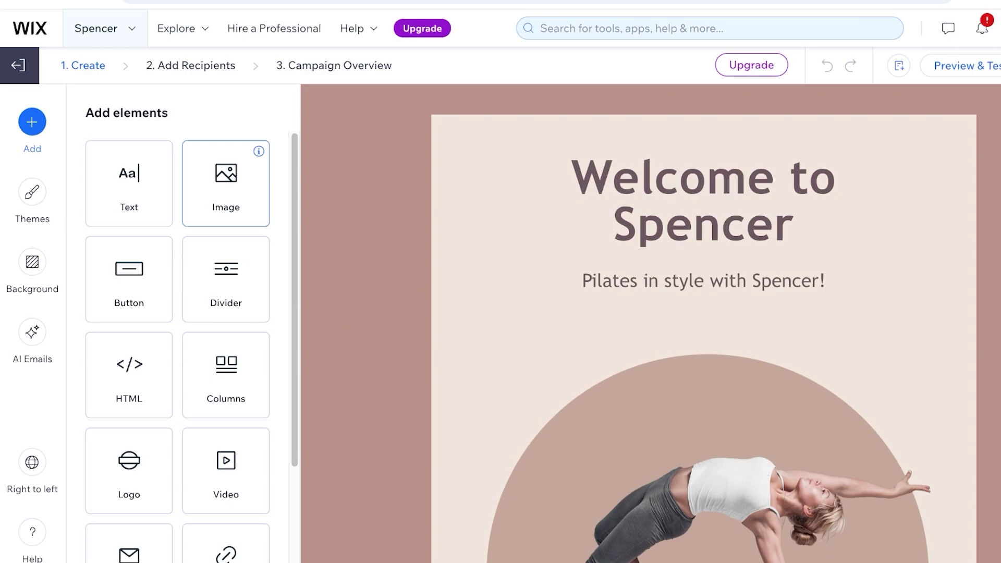
# Step: Try the ONYX, MINIMAL, Decorative, FUN and Natural themes, then revert to Default
pyautogui.scroll(-3, 225, 208)
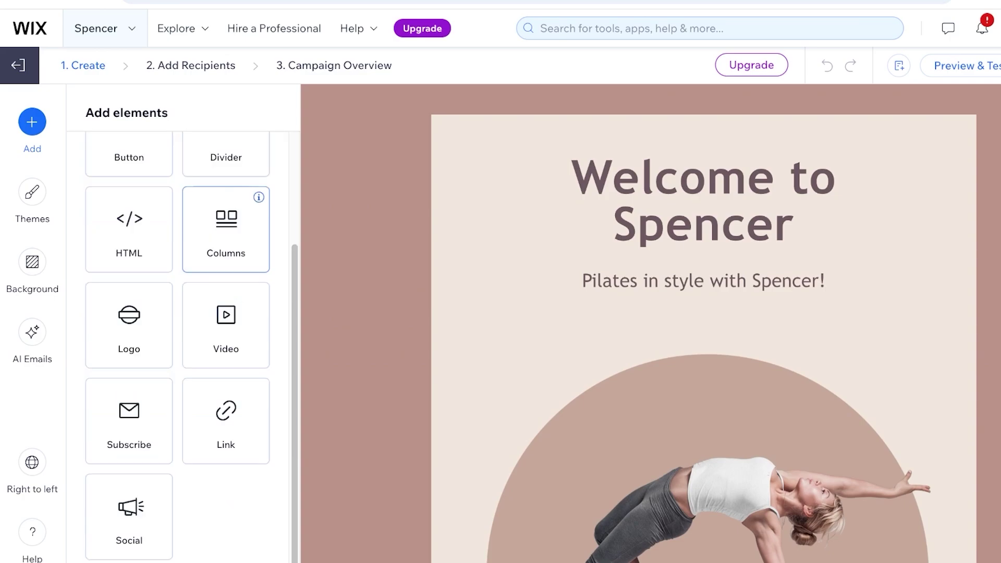
pyautogui.click(32, 191)
pyautogui.scroll(-4, 182, 284)
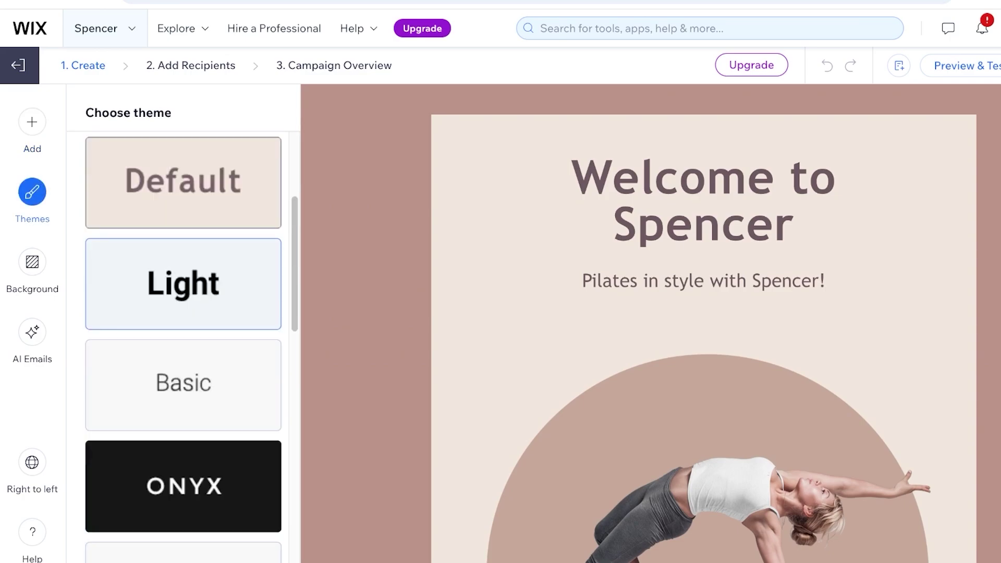
pyautogui.scroll(-3, 182, 285)
pyautogui.click(183, 311)
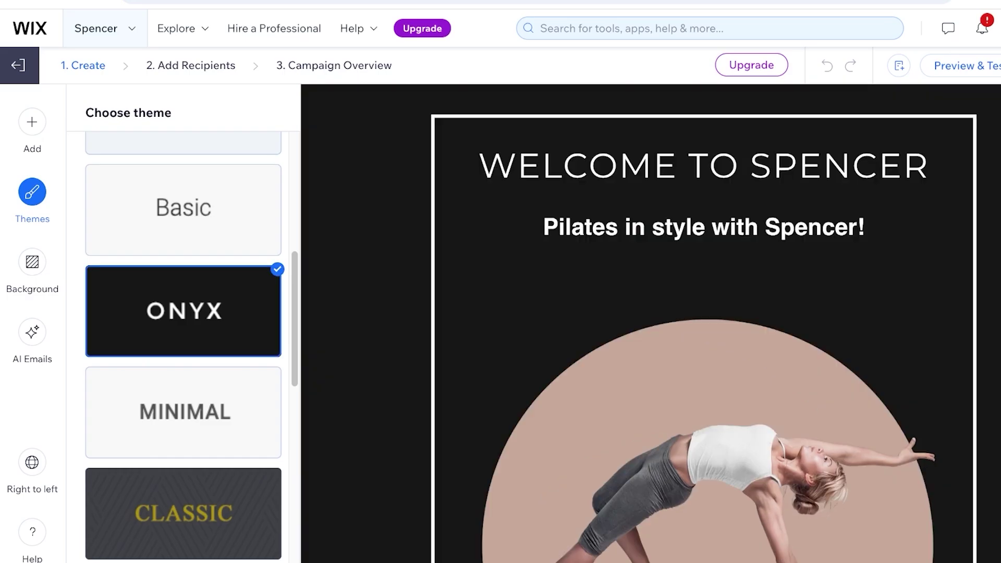
pyautogui.click(183, 411)
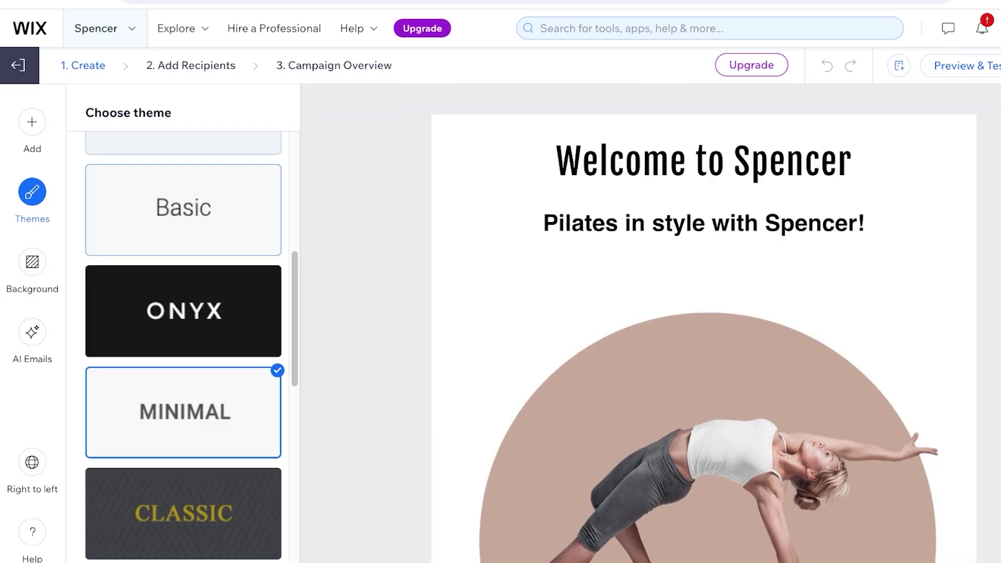
pyautogui.scroll(-5, 182, 344)
pyautogui.click(183, 442)
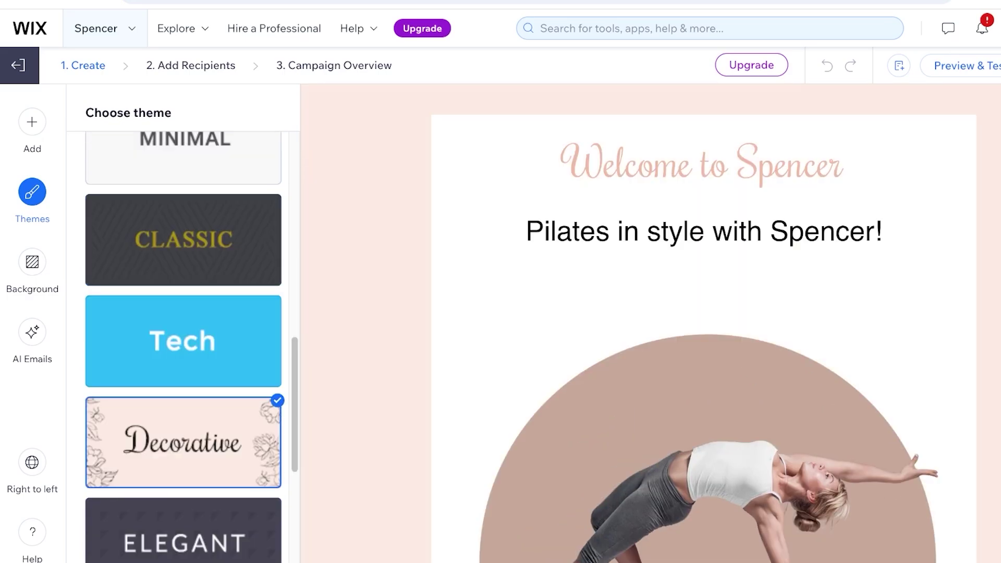
pyautogui.scroll(-5, 182, 344)
pyautogui.click(182, 412)
pyautogui.click(182, 513)
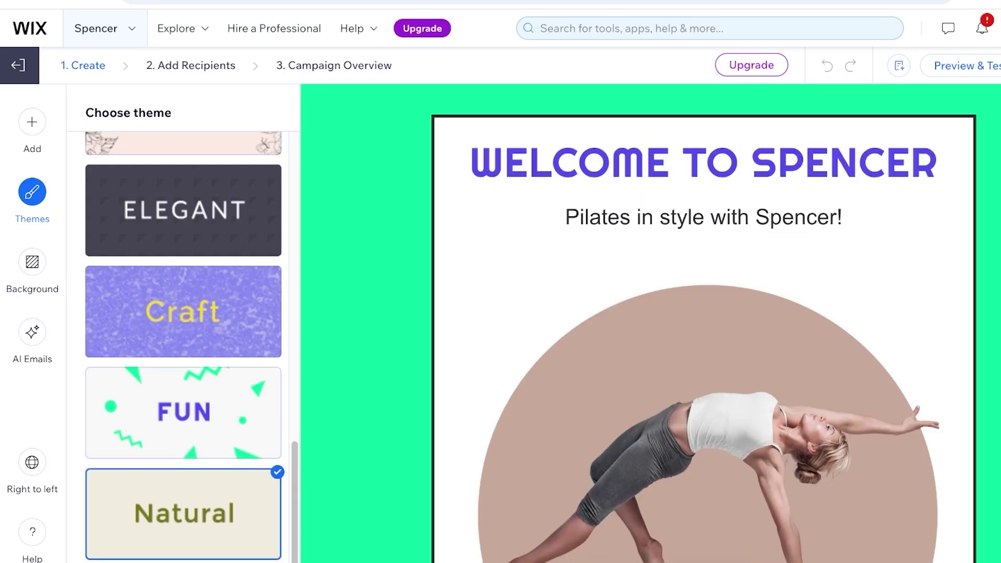
pyautogui.scroll(15, 182, 344)
pyautogui.click(183, 381)
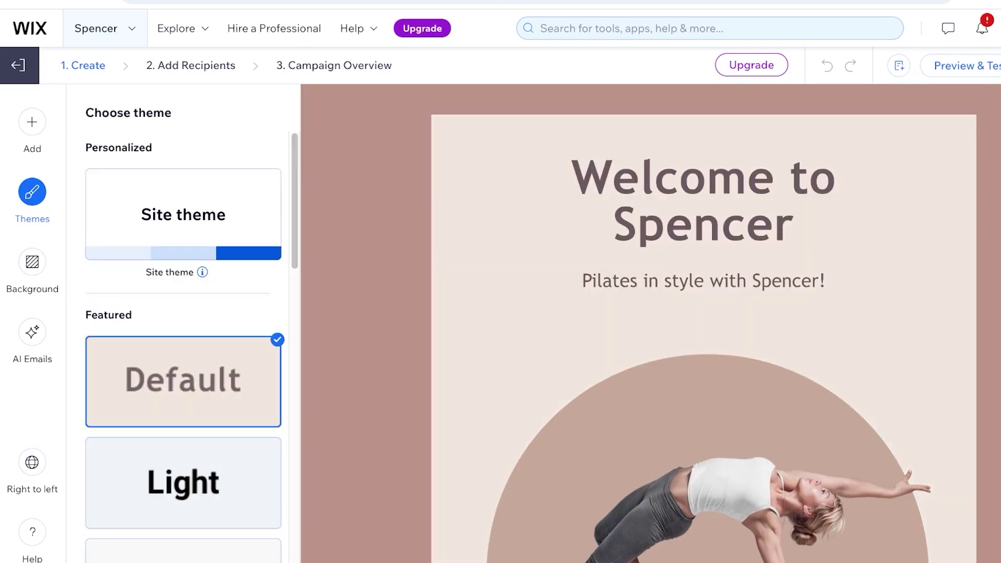
# Step: Look through the Background and AI Emails panels, then bring up the email preview
pyautogui.click(32, 262)
pyautogui.click(32, 332)
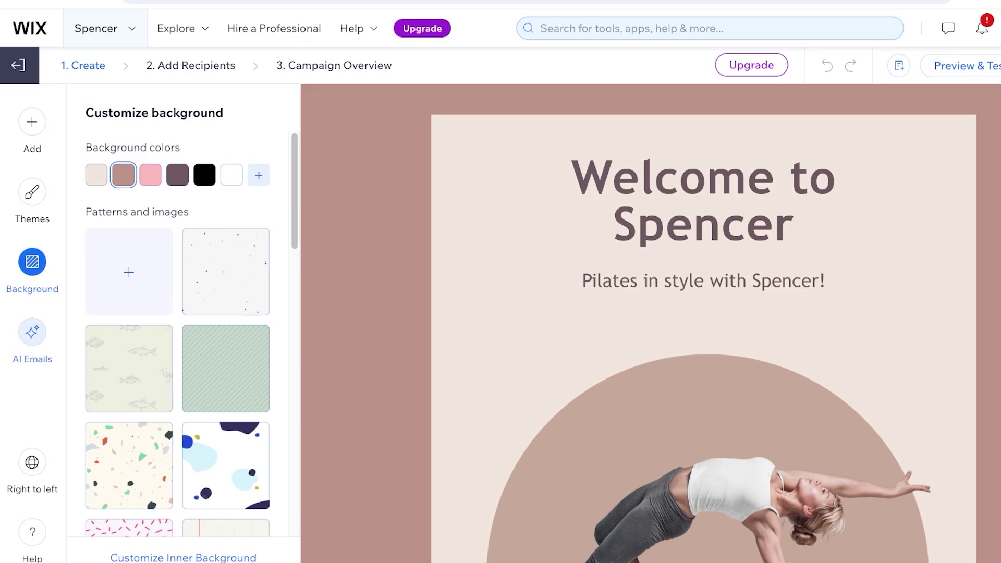
pyautogui.scroll(-5, 177, 312)
pyautogui.scroll(5, 178, 313)
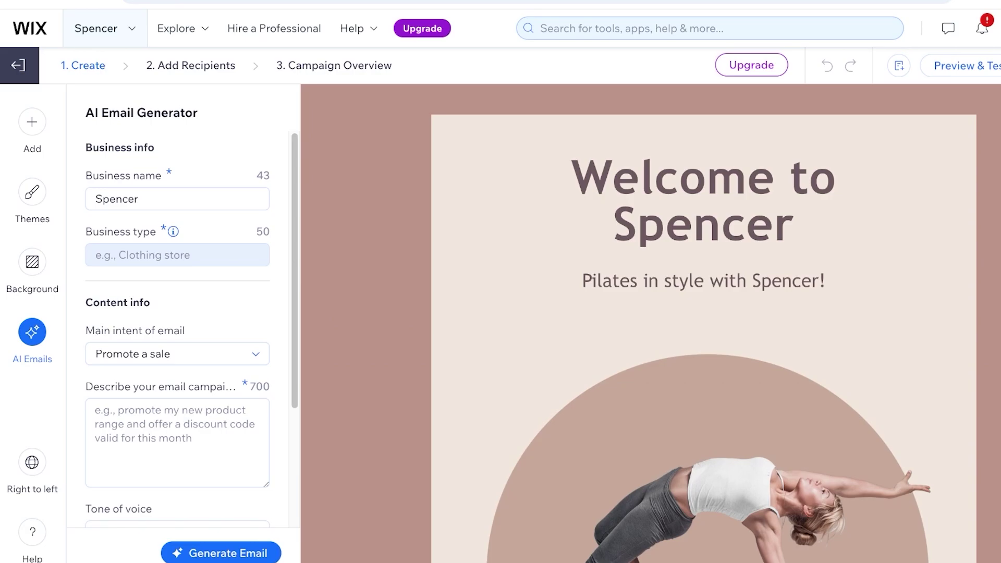
pyautogui.scroll(-3, 178, 256)
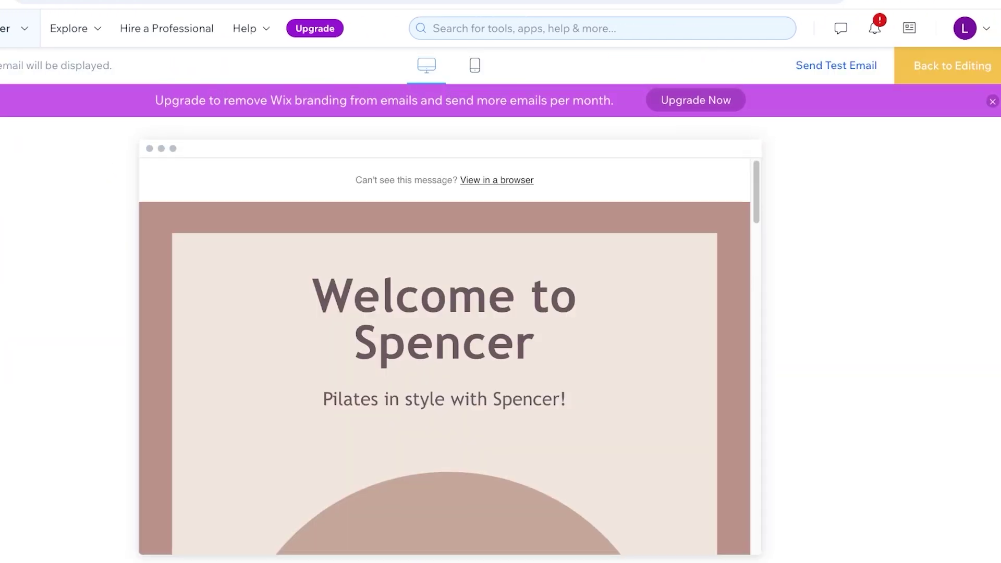
# Step: Address the test email to the recipient's e-mail address with subject 'Welcome to spencer'
pyautogui.click(991, 101)
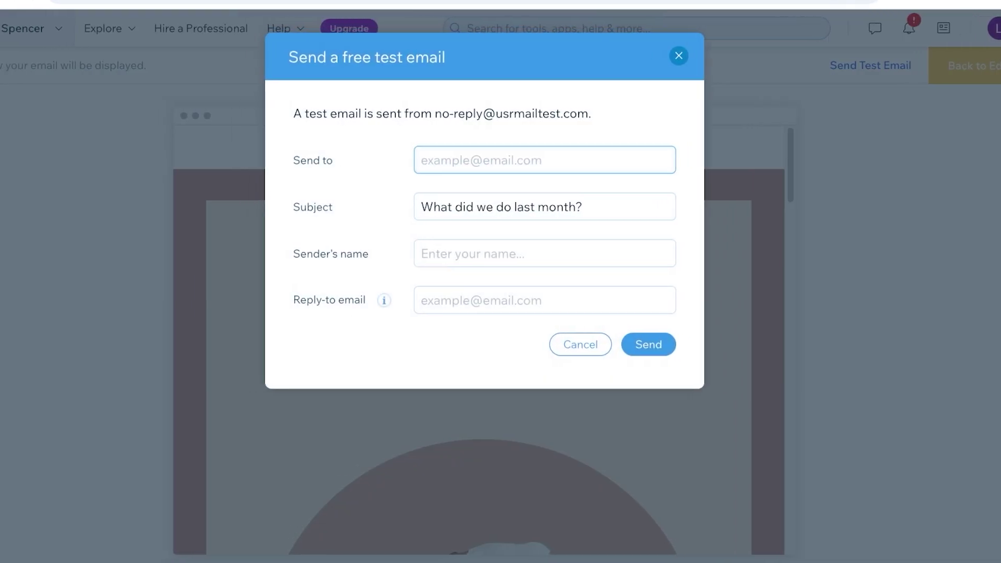
pyautogui.write('b')
pyautogui.press('BackSpace')
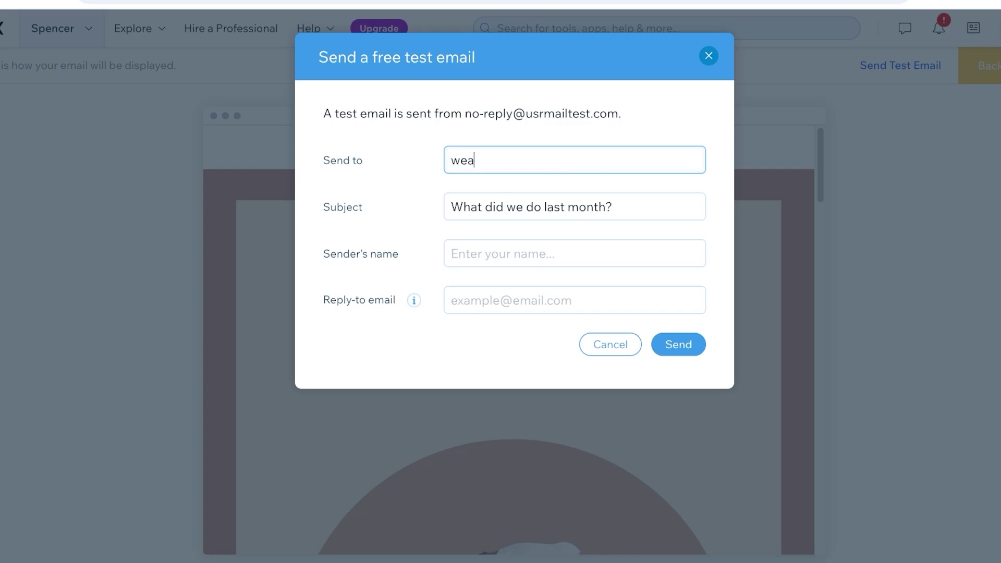
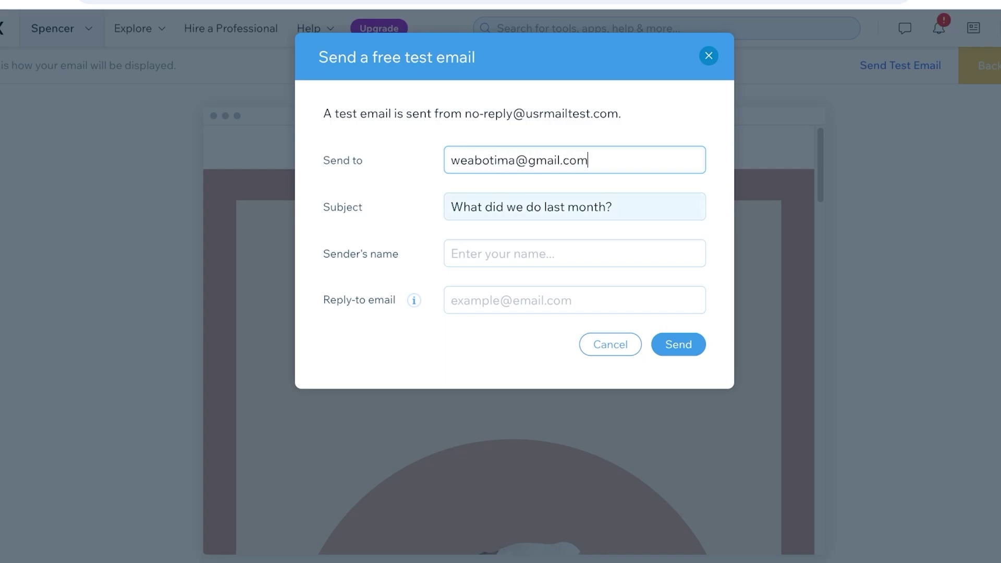
pyautogui.click(614, 207)
pyautogui.hotkey('ctrl', 'a')
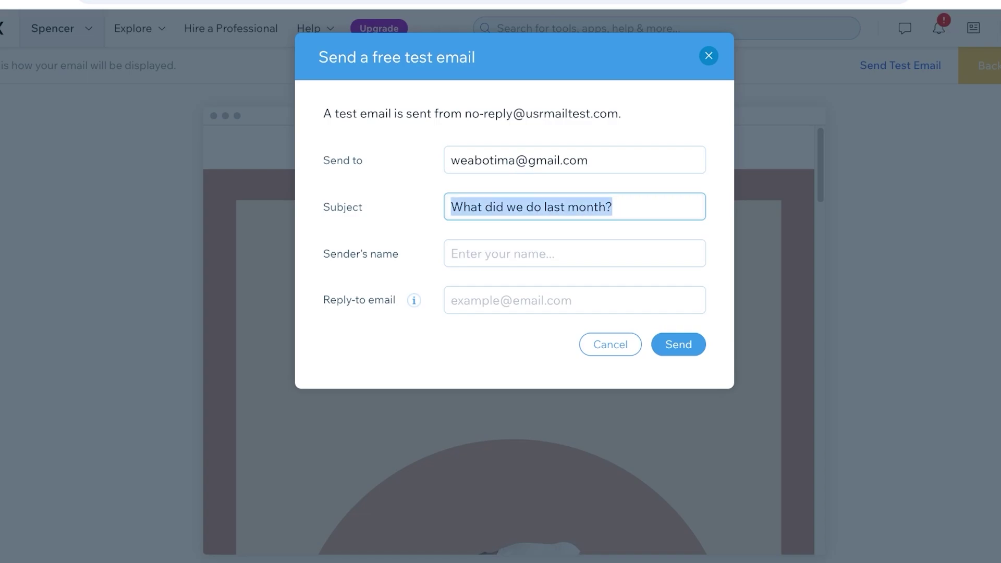
pyautogui.write('Welcome ')
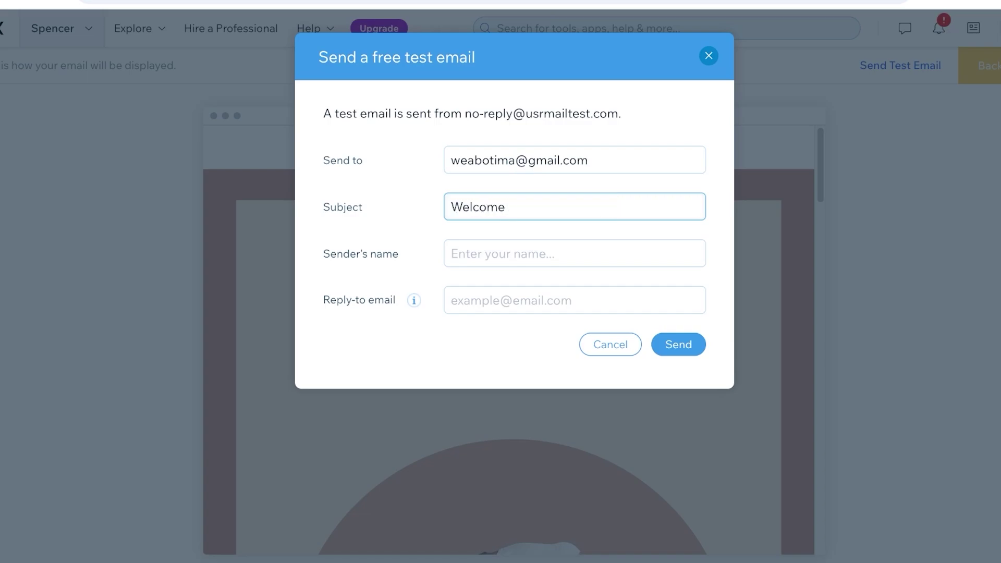
pyautogui.write('to spencer')
# Step: Set sender name SPENCER and a reply-to address, send the test, then add All (1) recipients
pyautogui.click(451, 254)
pyautogui.write('lil')
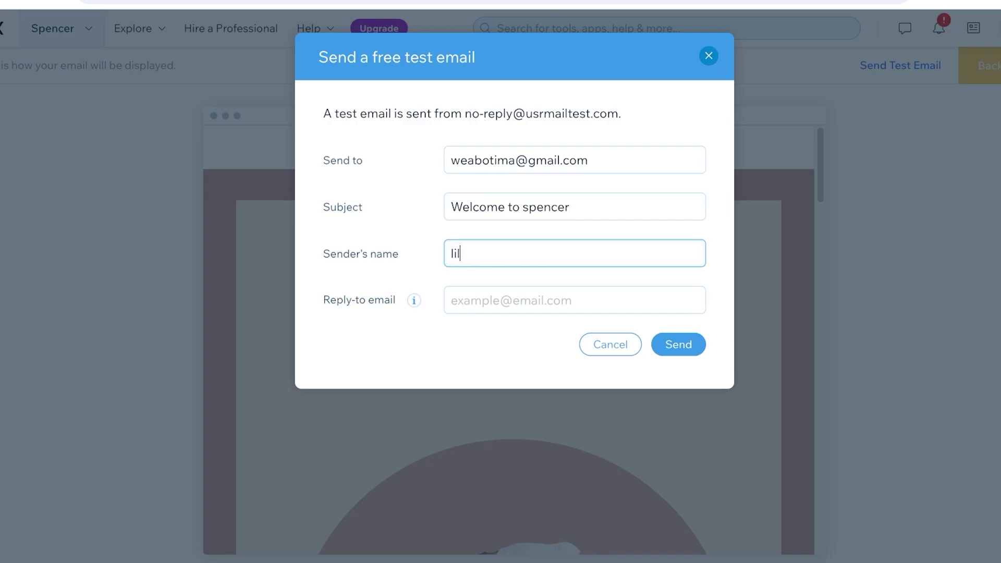
pyautogui.write('y')
pyautogui.press('BackSpace')
pyautogui.press('BackSpace')
pyautogui.press('BackSpace')
pyautogui.press('BackSpace')
pyautogui.write('SPENCER')
pyautogui.click(451, 301)
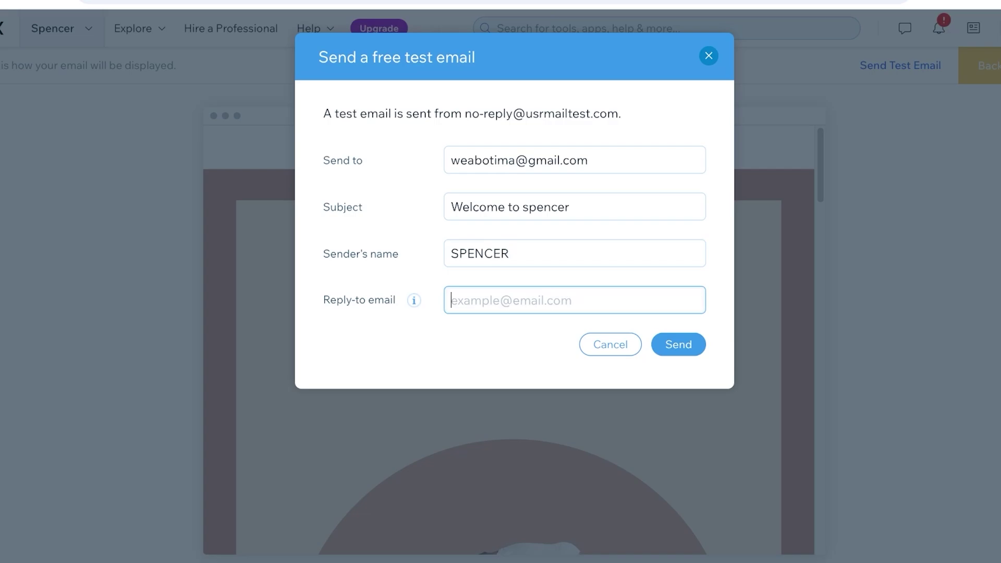
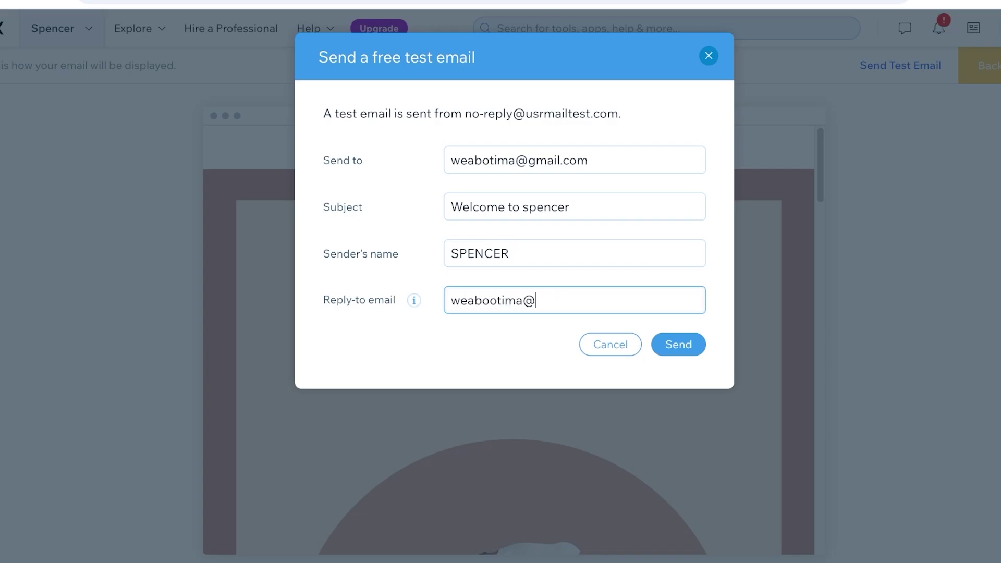
pyautogui.press('Return')
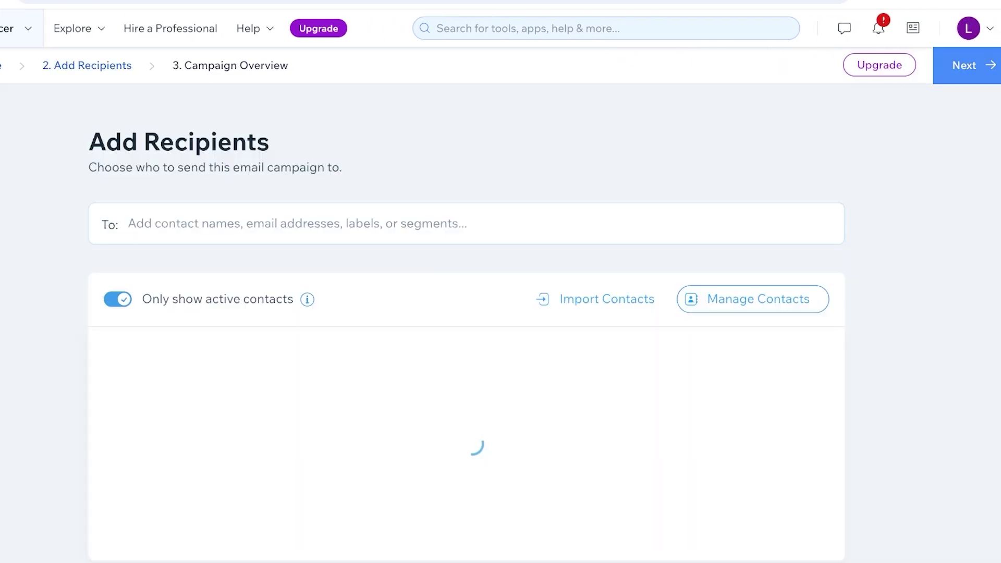
pyautogui.click(230, 384)
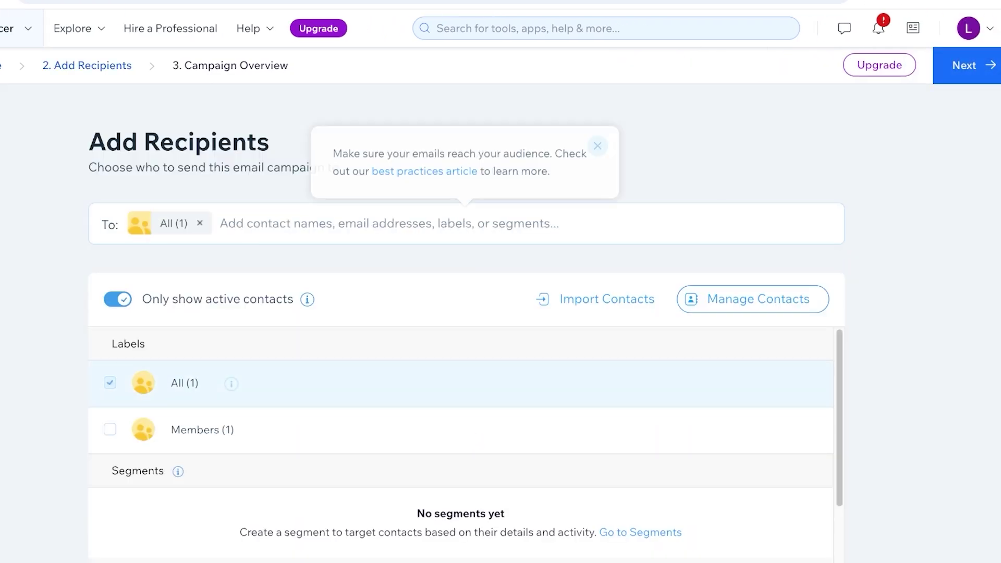
pyautogui.click(964, 65)
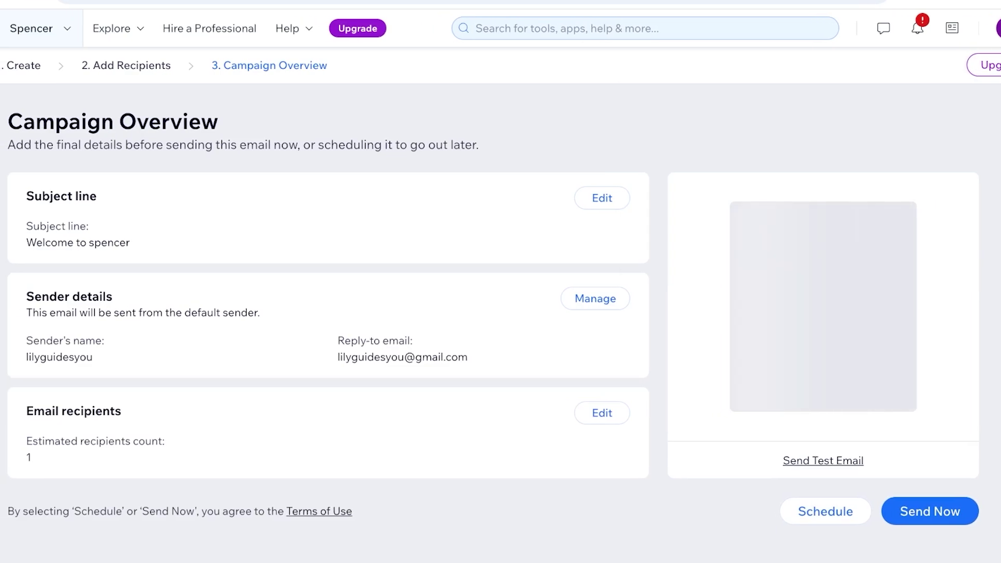
# Step: Open the campaign's sender details and save them unchanged
pyautogui.click(929, 511)
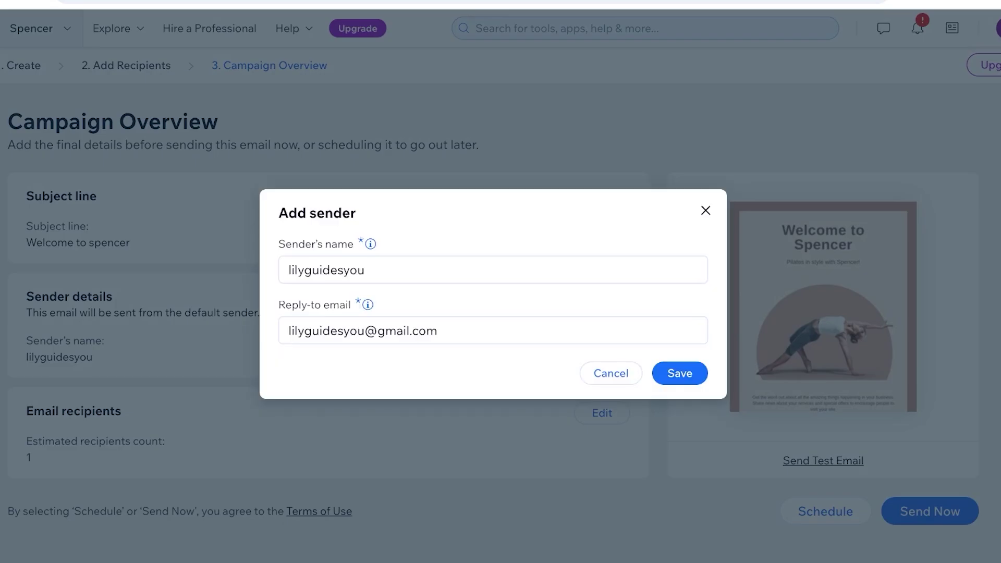
pyautogui.press('Return')
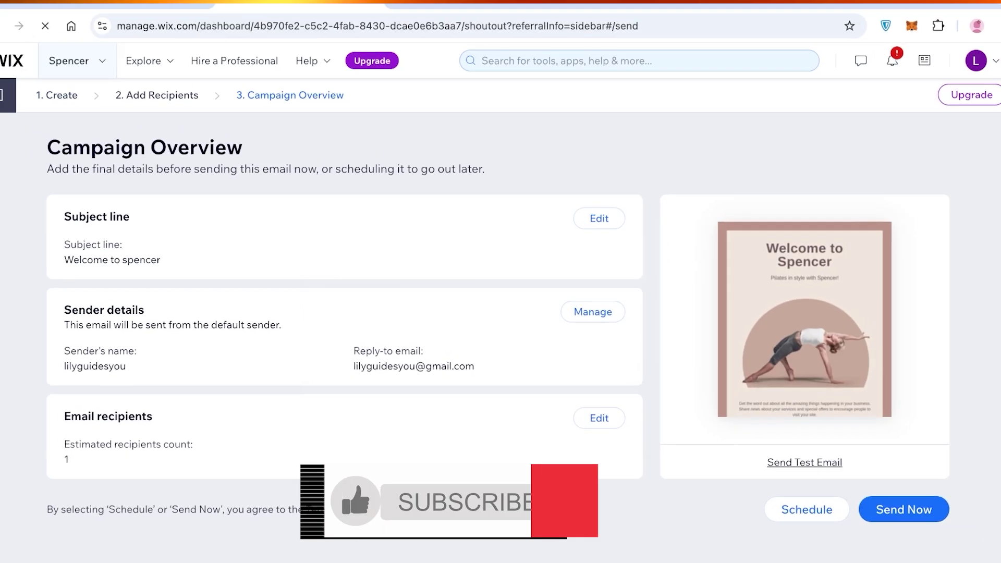